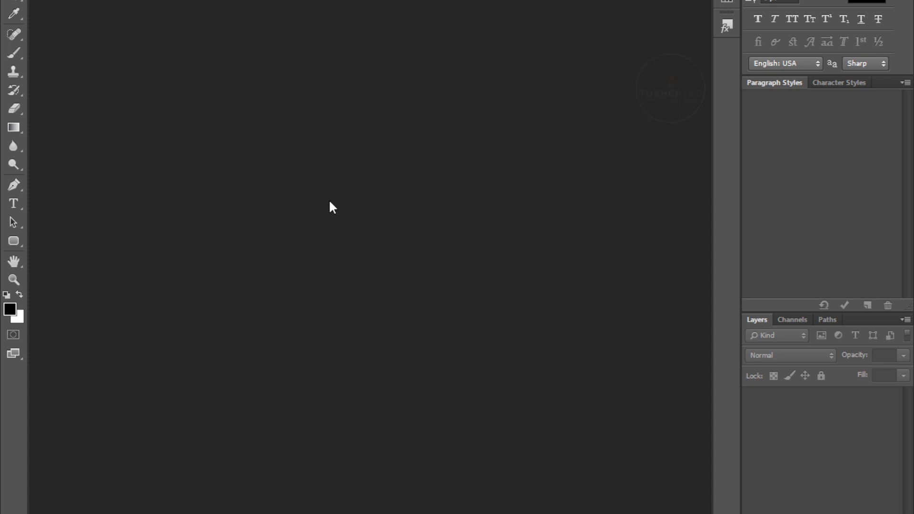
Step: Create a new CMYK document 3.25 inches wide and 2 inches high at 300 pixels/inch with a white background
key(alt+f)
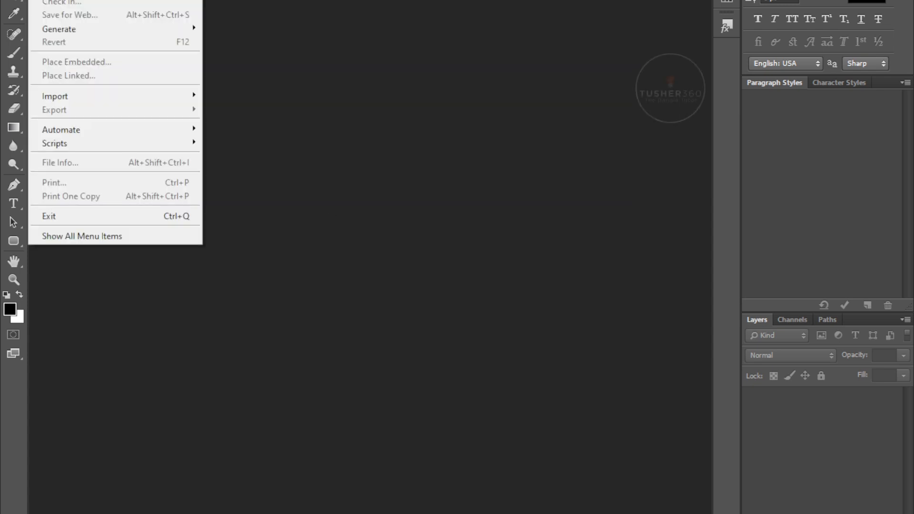
key(ctrl+n)
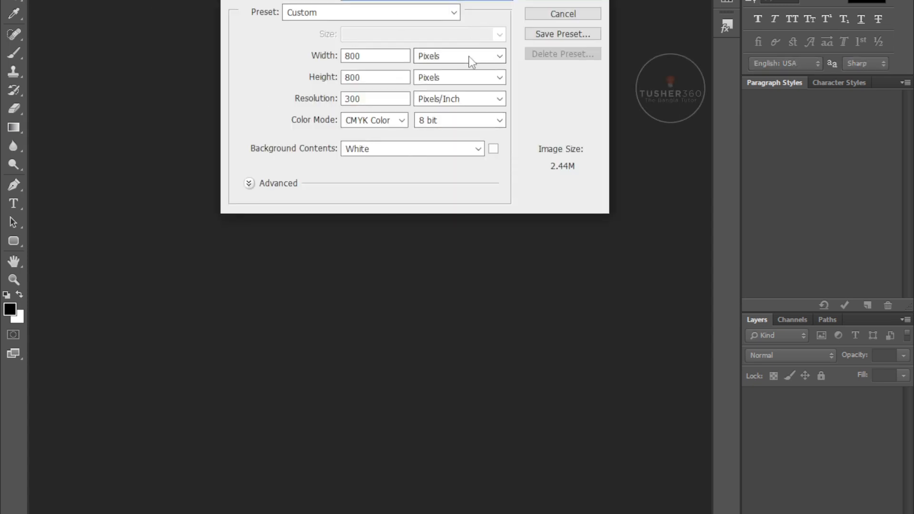
click(471, 61)
click(454, 82)
click(363, 56)
double_click(363, 56)
text(3.25)
key(Tab)
key(Tab)
text(2)
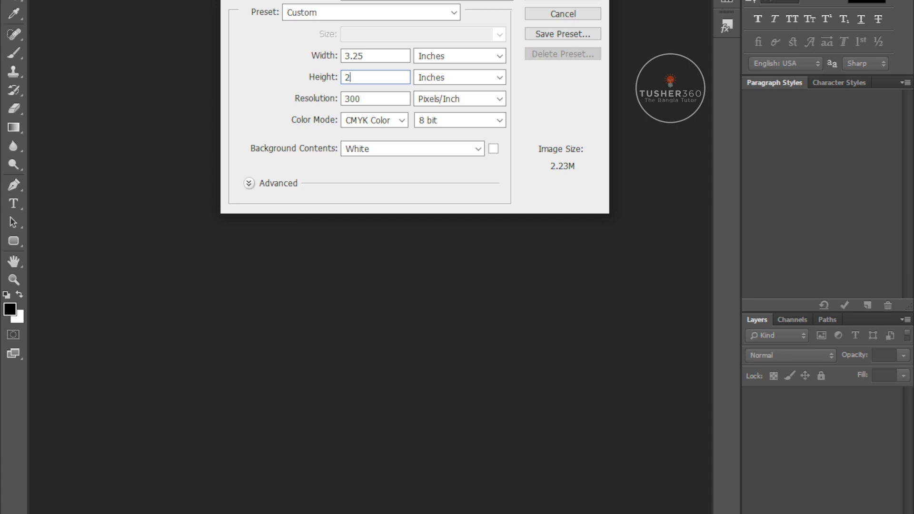
double_click(377, 99)
drag(380, 0, 119, 39)
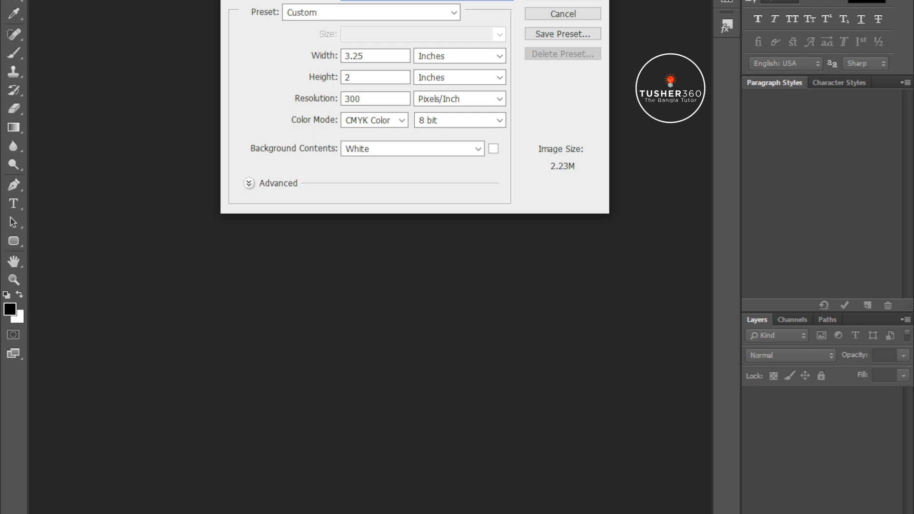
click(543, 1)
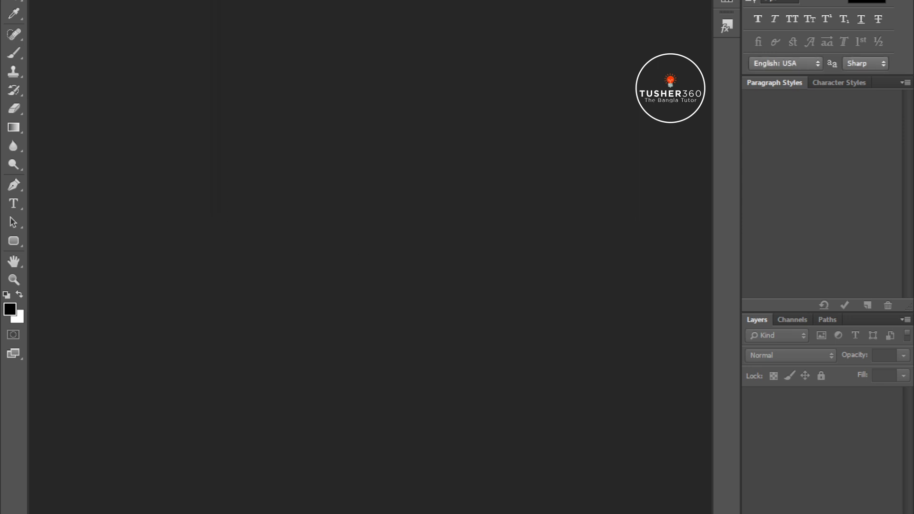
Step: Show the rulers and place guides along all four edges of the canvas
key(ctrl+r)
drag(373, 1, 312, 85)
drag(39, 201, 137, 198)
drag(259, 1, 303, 370)
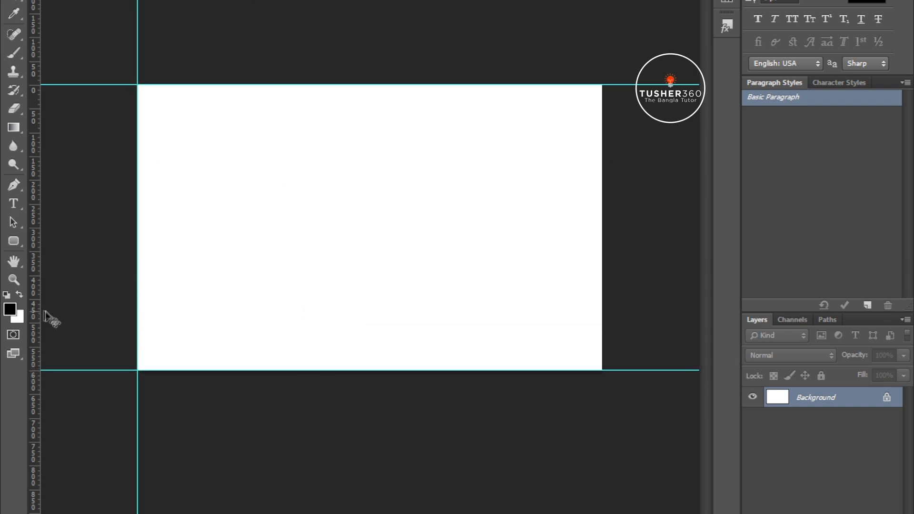
drag(39, 312, 601, 312)
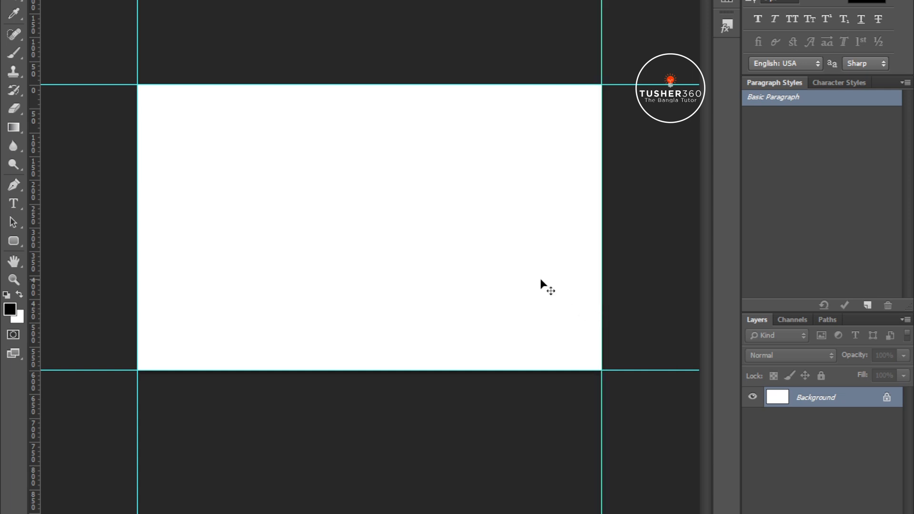
Step: Reduce the canvas size relatively by 0.25 inches in both width and height, accepting the clipping
key(alt+e)
key(Right)
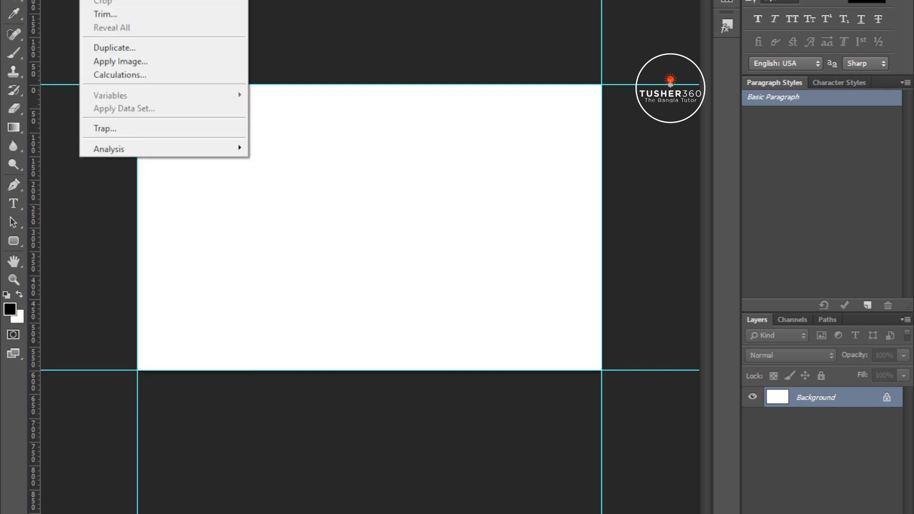
key(alt+ctrl+c)
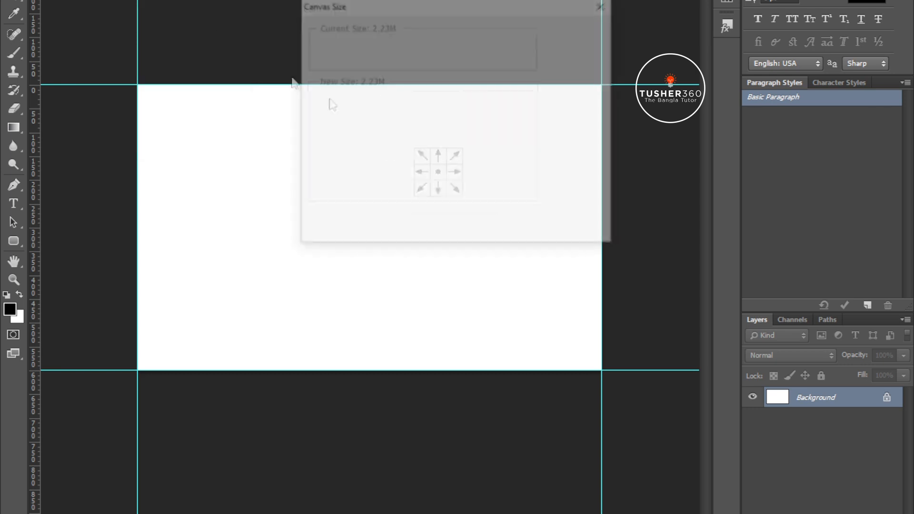
click(404, 139)
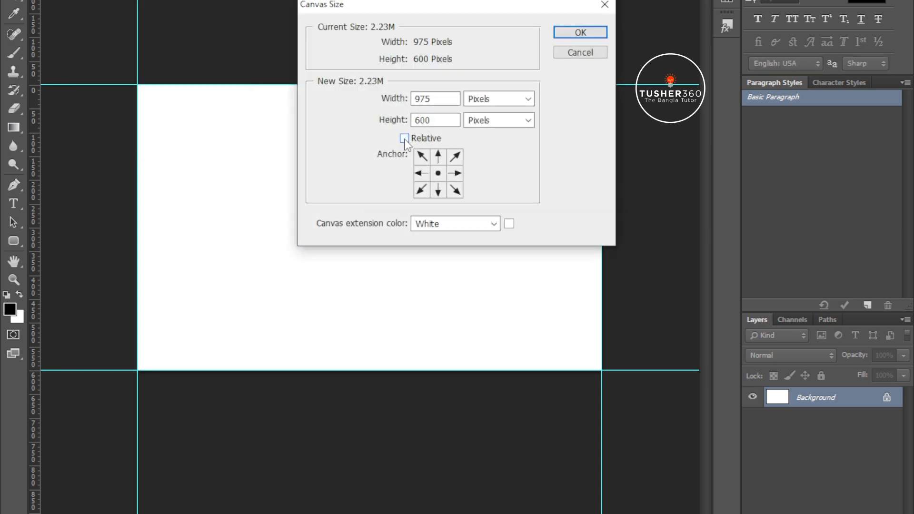
click(405, 139)
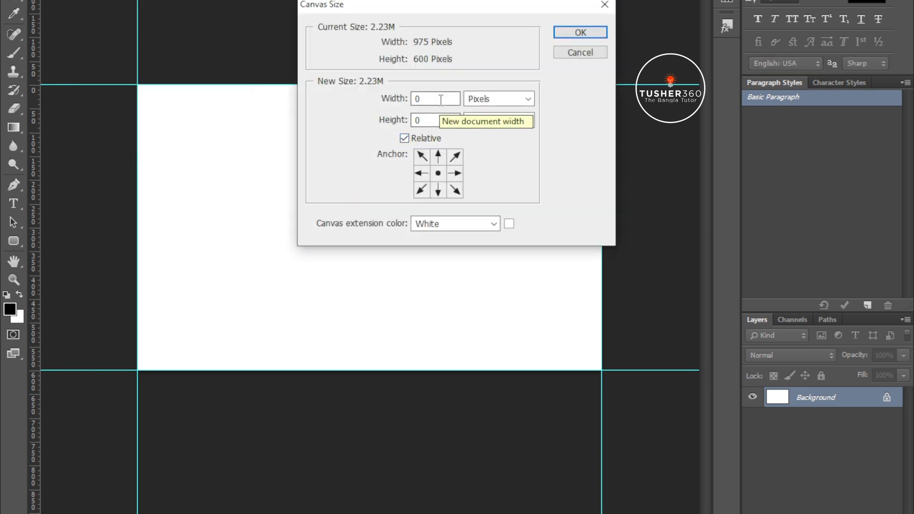
click(493, 99)
click(484, 137)
drag(431, 99, 407, 100)
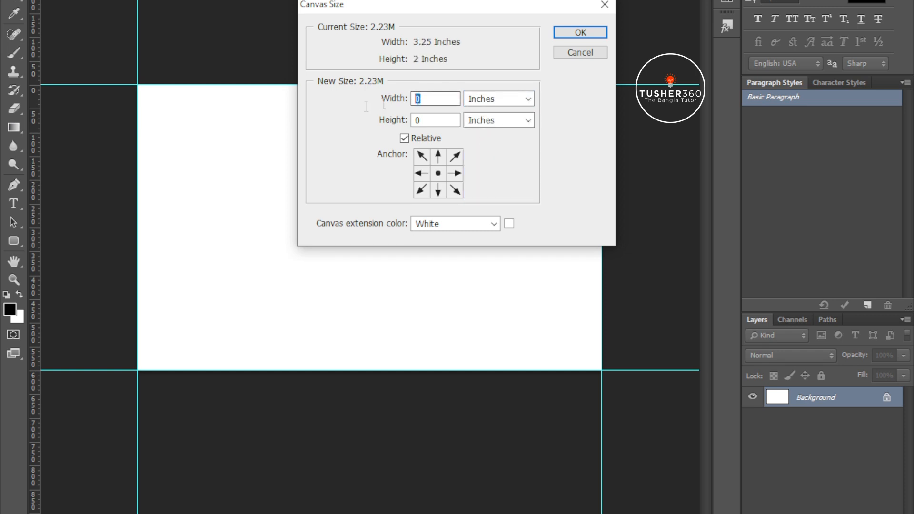
text(-.25)
key(Tab)
key(Tab)
text(-.25)
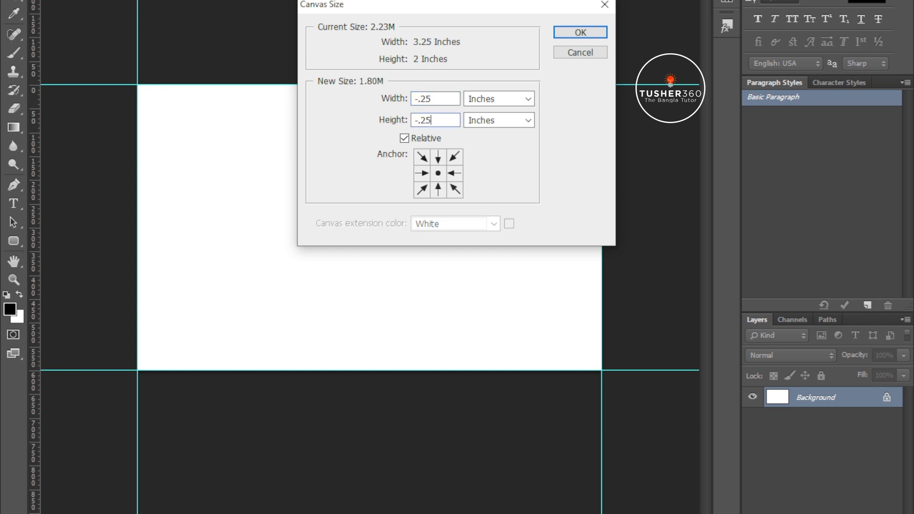
click(599, 33)
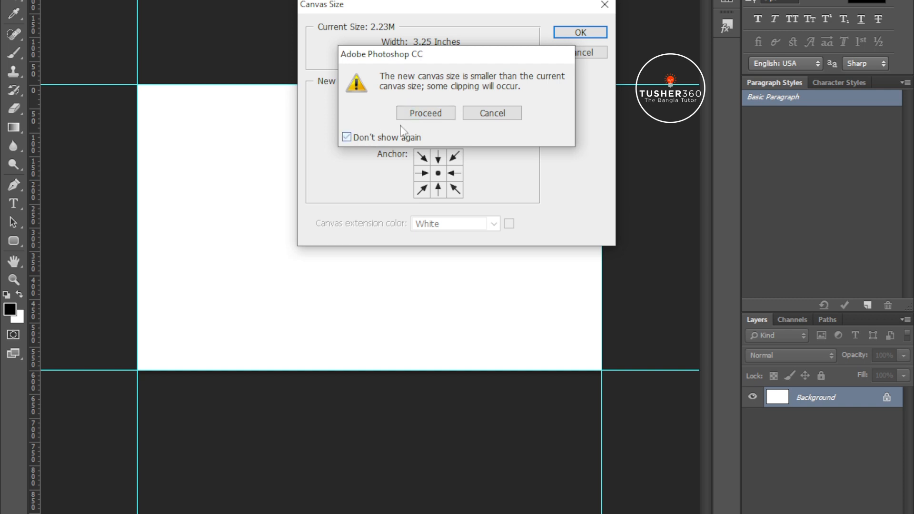
click(426, 115)
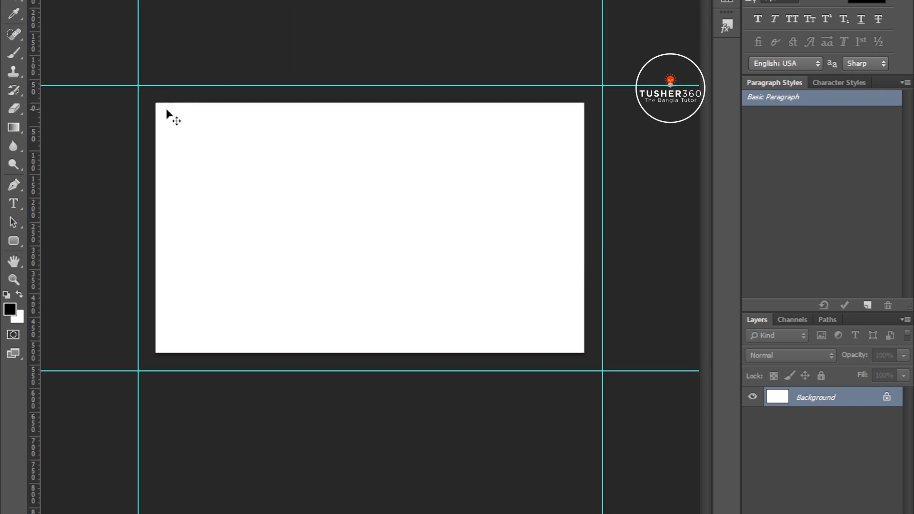
Step: Place a second set of guides along all four edges of the reduced canvas
drag(251, 1, 256, 108)
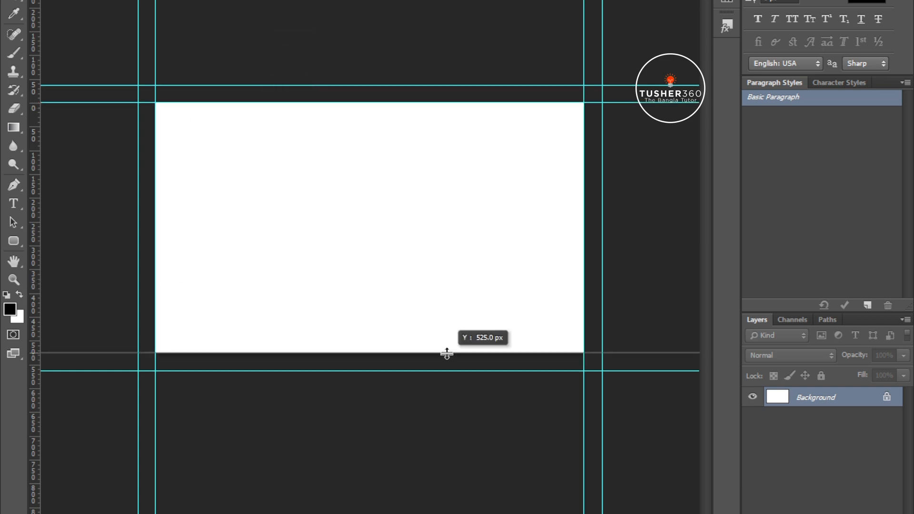
drag(447, 353, 447, 352)
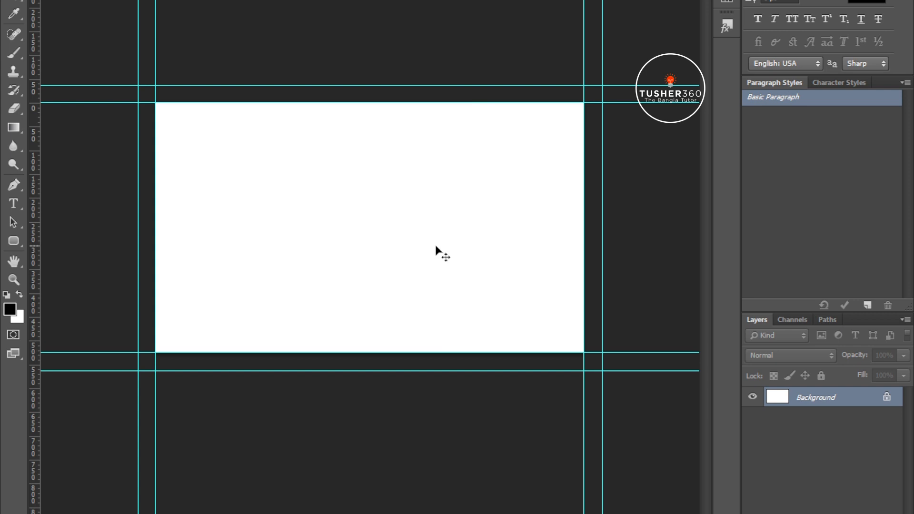
Step: Enlarge the canvas size relatively by .50 inches in both width and height
click(92, 0)
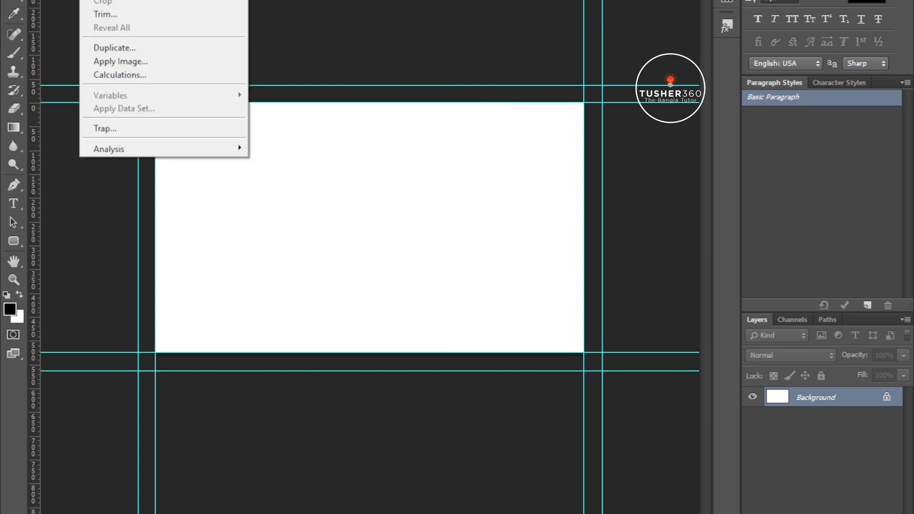
key(ctrl+alt+c)
click(481, 100)
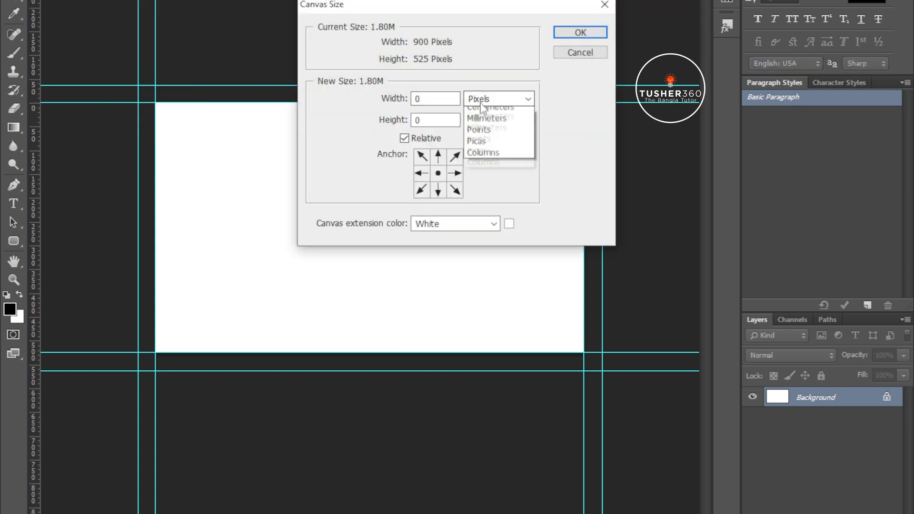
click(480, 132)
text(.50)
key(Tab)
text(.50)
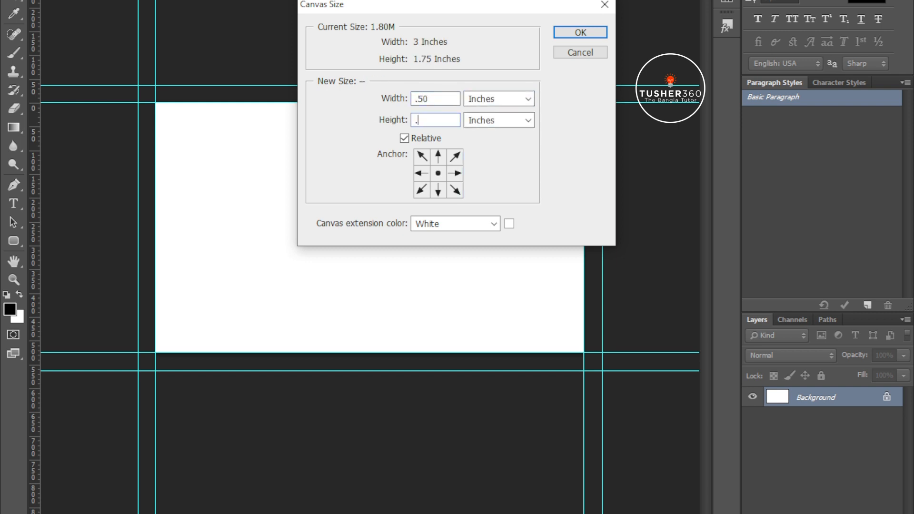
click(580, 33)
drag(161, 84, 162, 84)
key(ctrl+z)
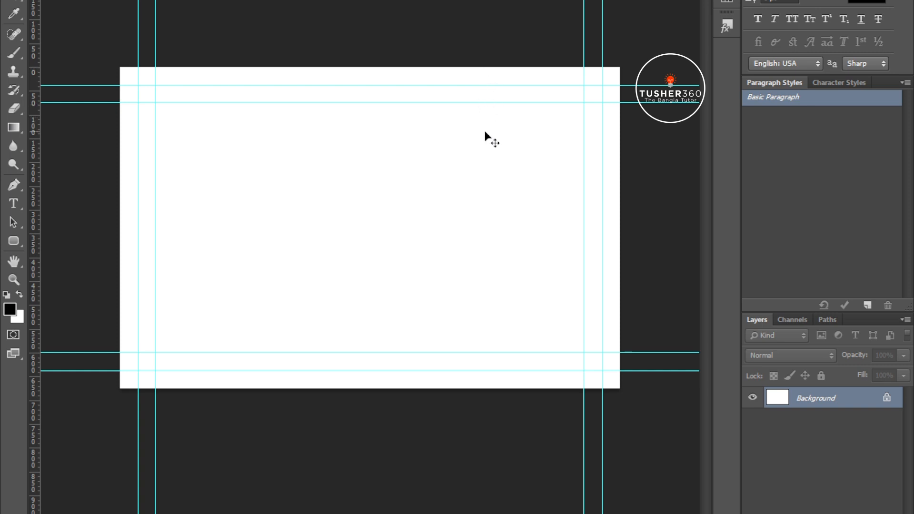
key(ctrl+shift+alt+n)
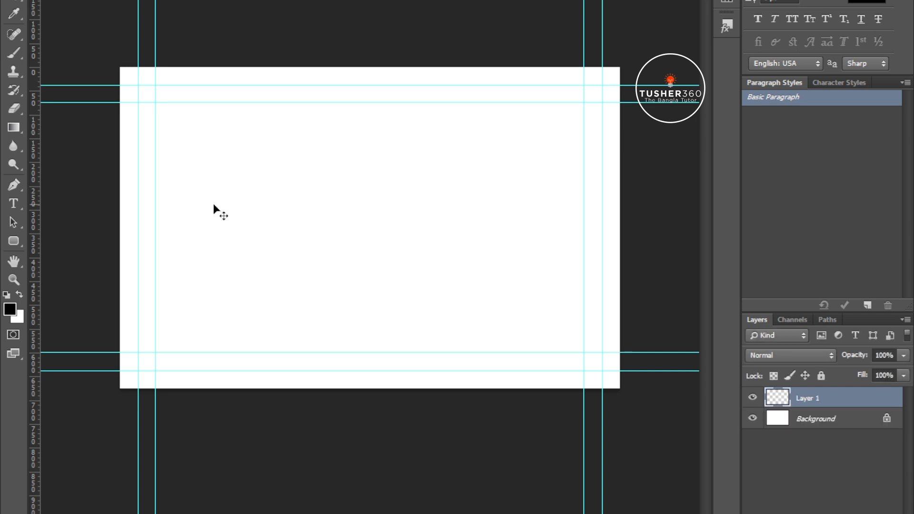
key(ctrl+z)
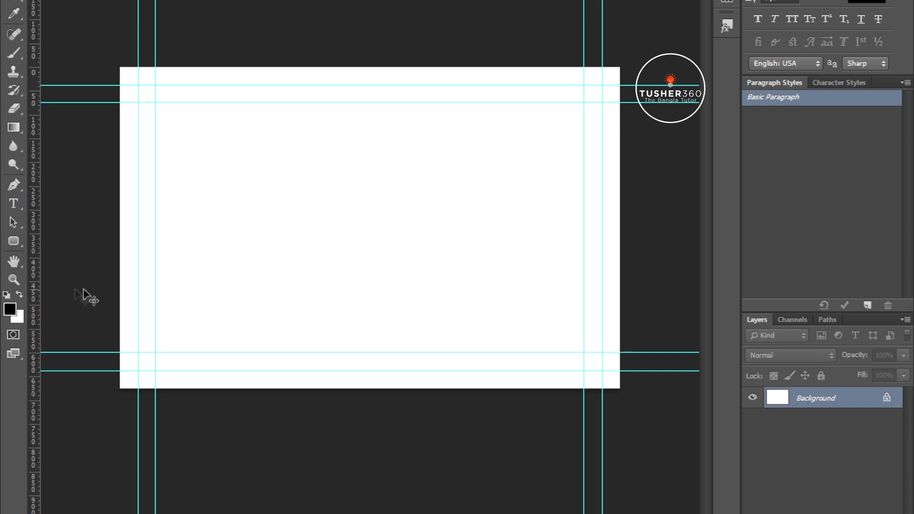
Step: Draw a rectangle with the Rectangle Tool covering the full height of the canvas's left half
click(15, 242)
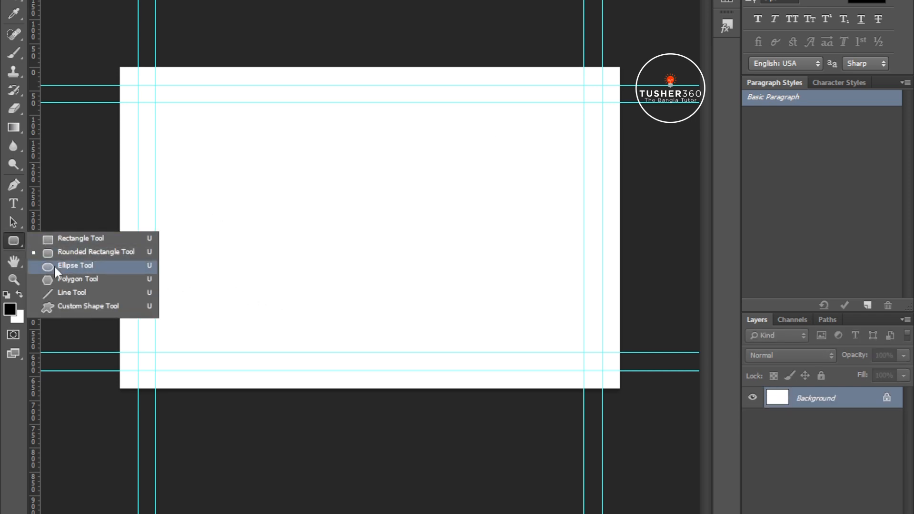
click(61, 237)
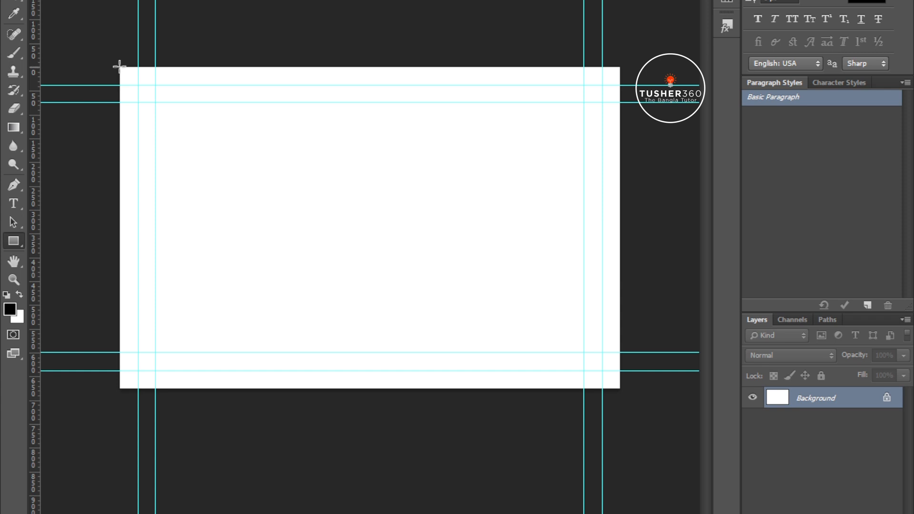
drag(119, 66, 374, 387)
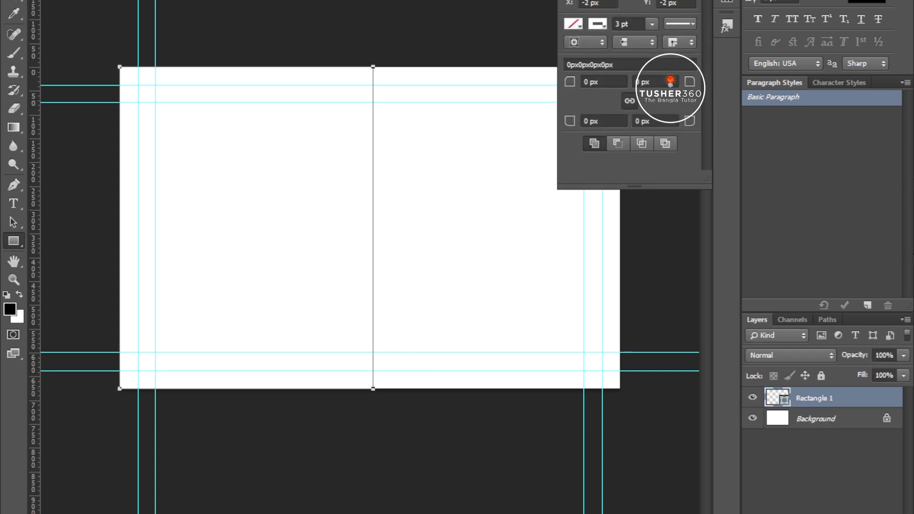
Step: Remove the rectangle's stroke and fill it with dark gray from the recently used colors
click(597, 25)
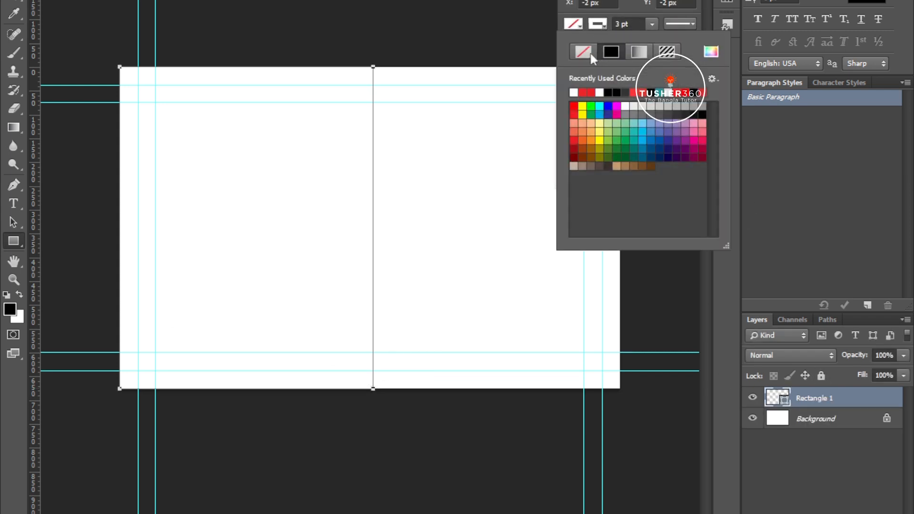
click(588, 53)
click(580, 23)
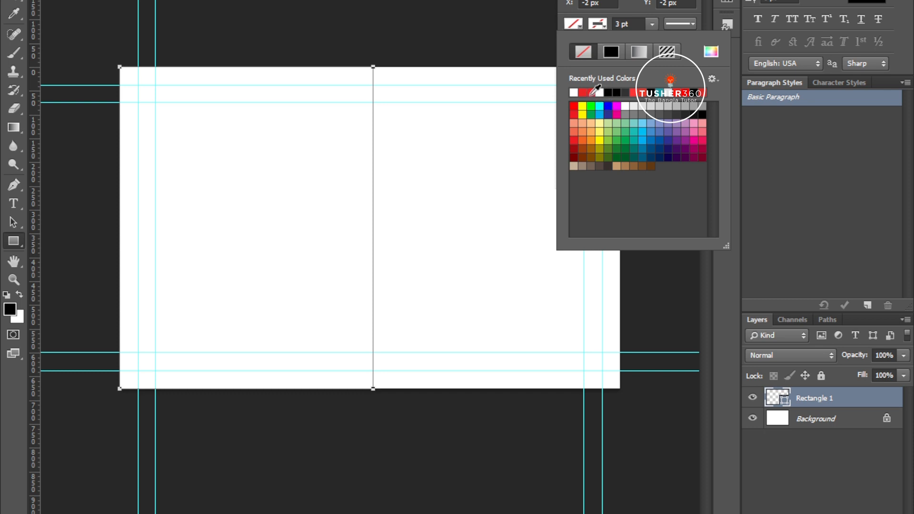
click(626, 92)
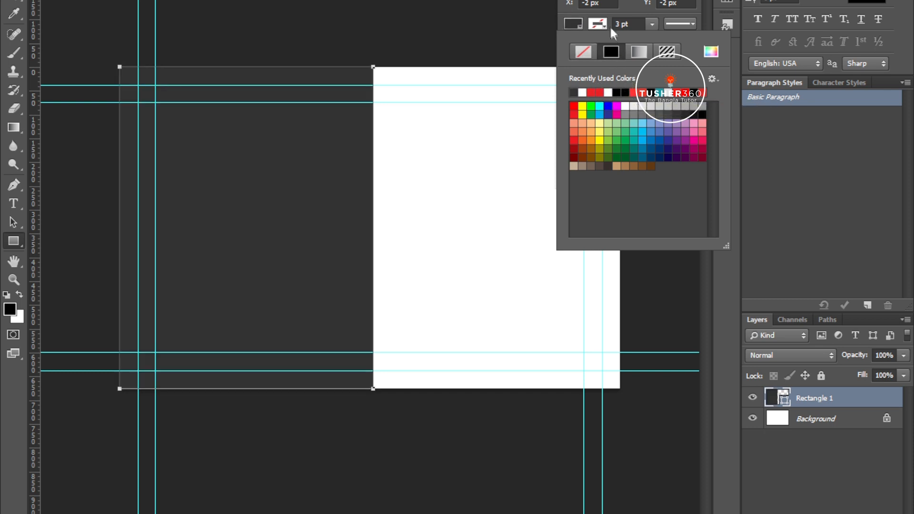
click(570, 23)
click(572, 25)
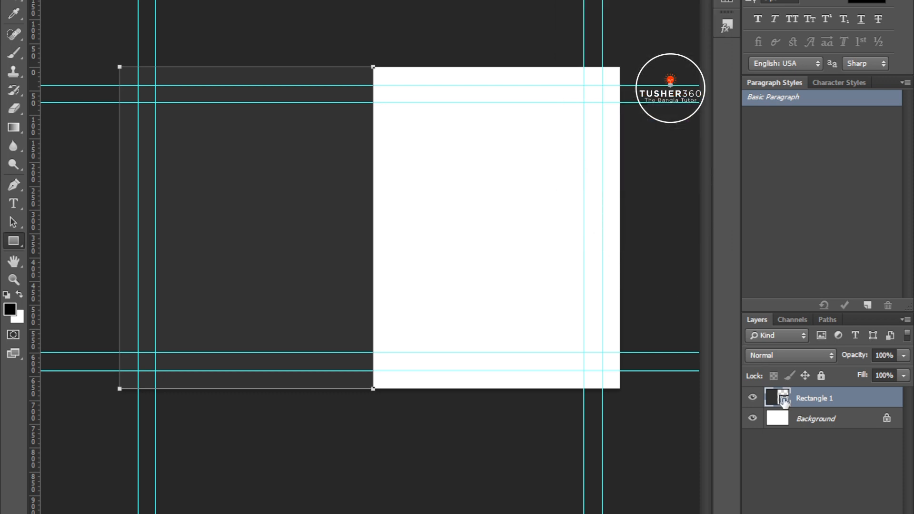
Step: Change the rectangle's fill to a near-black color, RGB 28, 27, 25
double_click(784, 398)
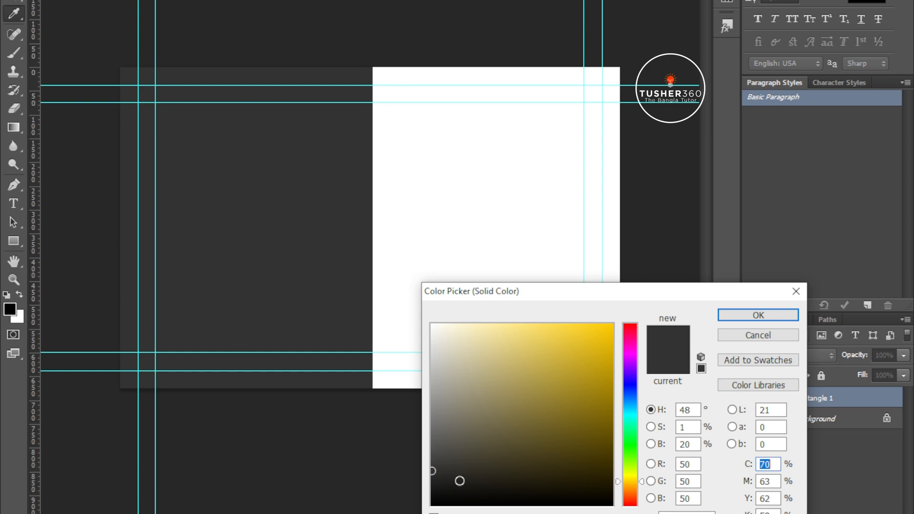
click(455, 485)
drag(459, 485, 449, 485)
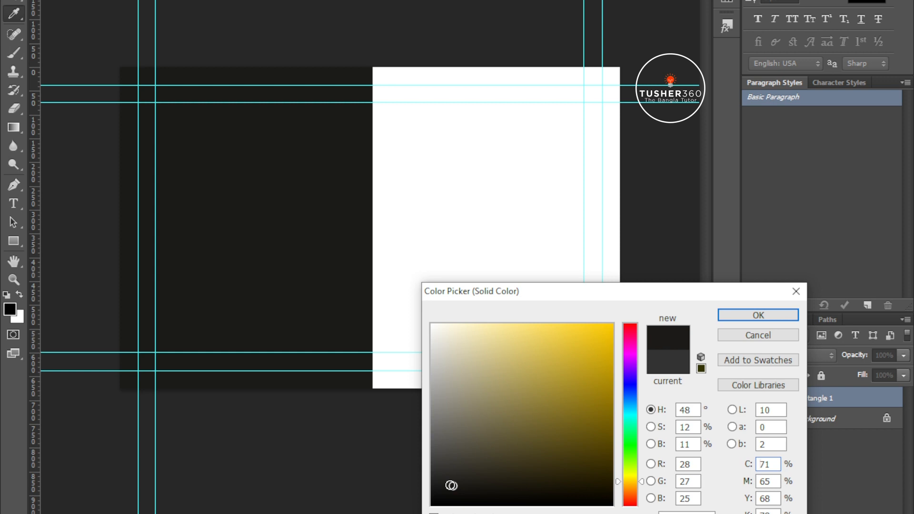
click(746, 322)
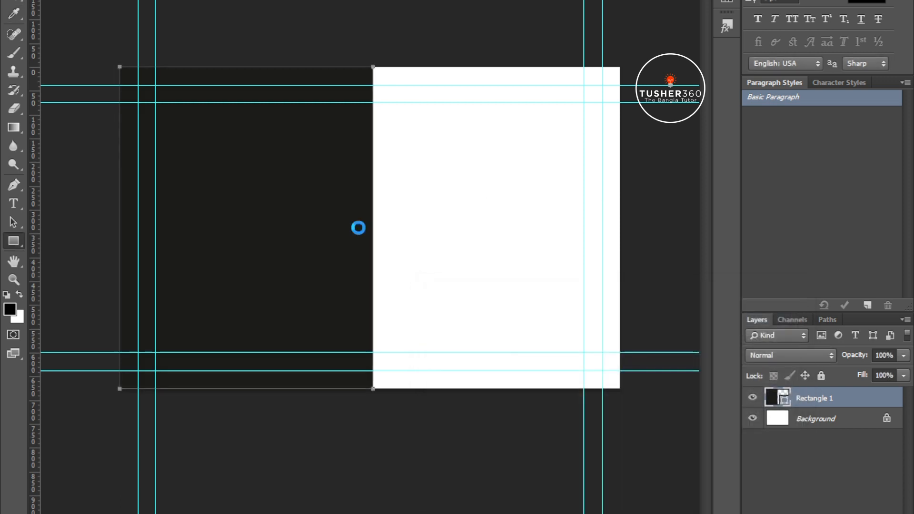
Step: Move the dark rectangle's upper-right corner point outward past the canvas's top edge, converting the live shape to a regular path
click(13, 221)
click(47, 224)
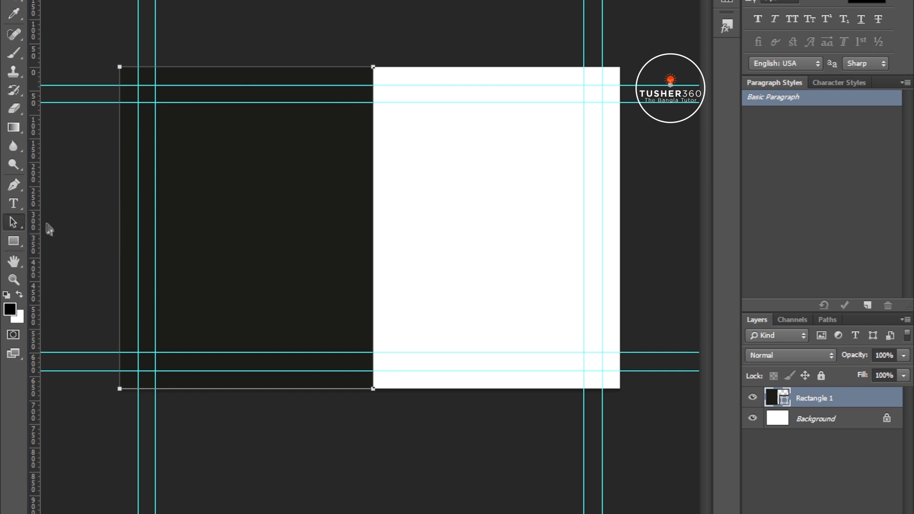
drag(374, 66, 368, 68)
key(ctrl+z)
drag(411, 44, 443, 61)
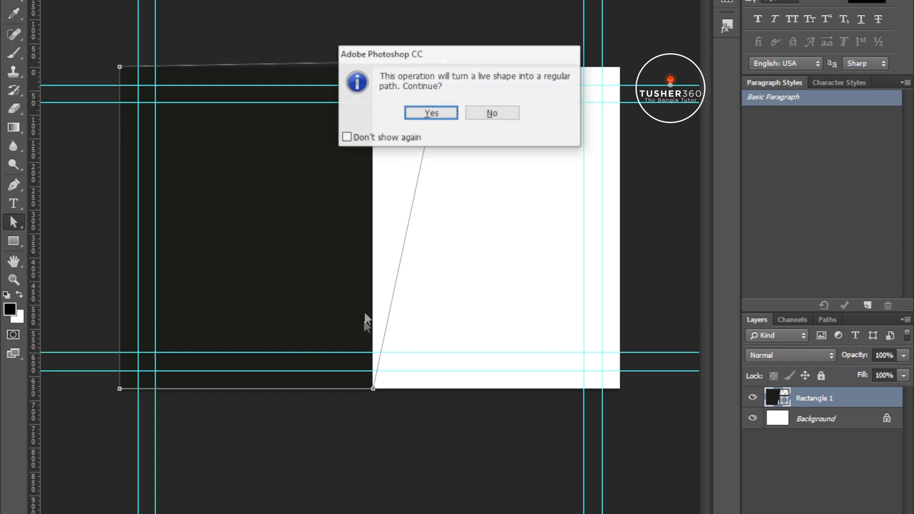
click(435, 114)
Step: Move the dark shape's lower-right corner point inward and just below the canvas edge to slant its right side
drag(382, 400, 320, 404)
click(365, 362)
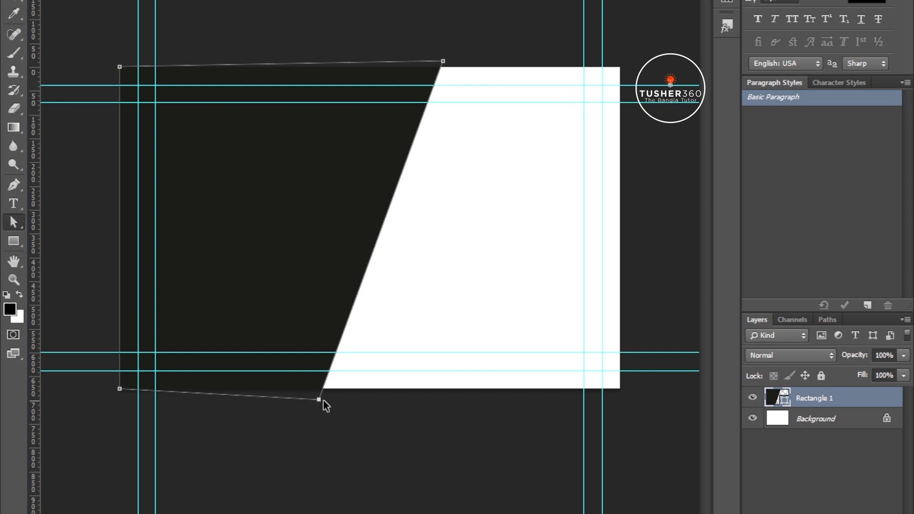
drag(319, 401, 325, 401)
key(ctrl+z)
mouse_move(319, 400)
mouse_down()
mouse_move(330, 405)
mouse_move(330, 395)
mouse_up()
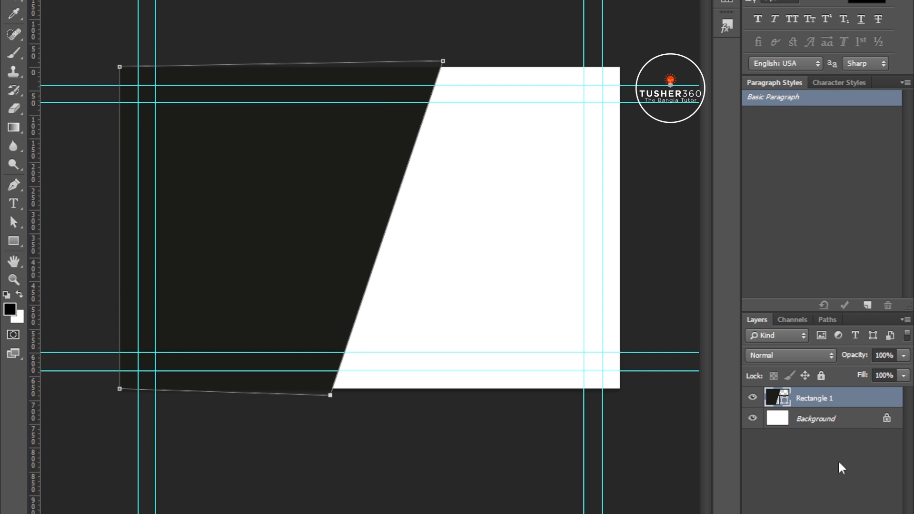
click(513, 218)
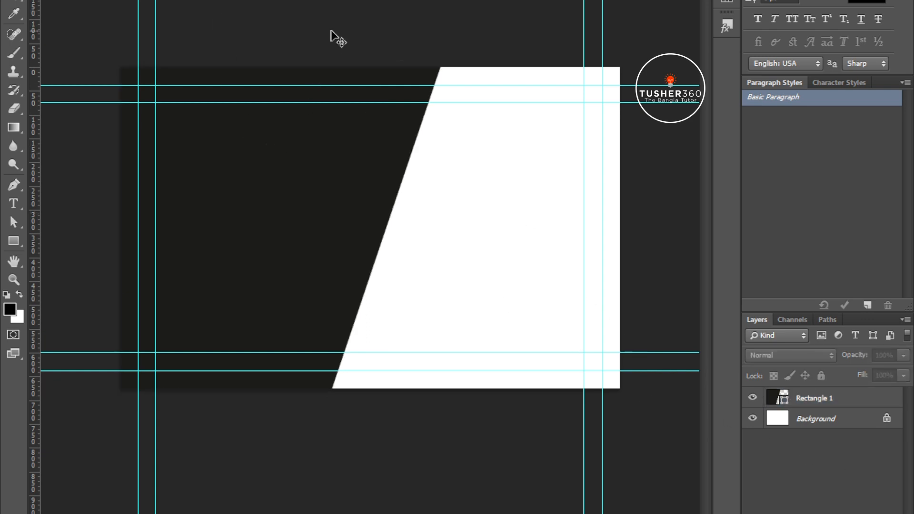
Step: Duplicate the dark slanted shape and stretch the copy slightly wider to the right
click(271, 161)
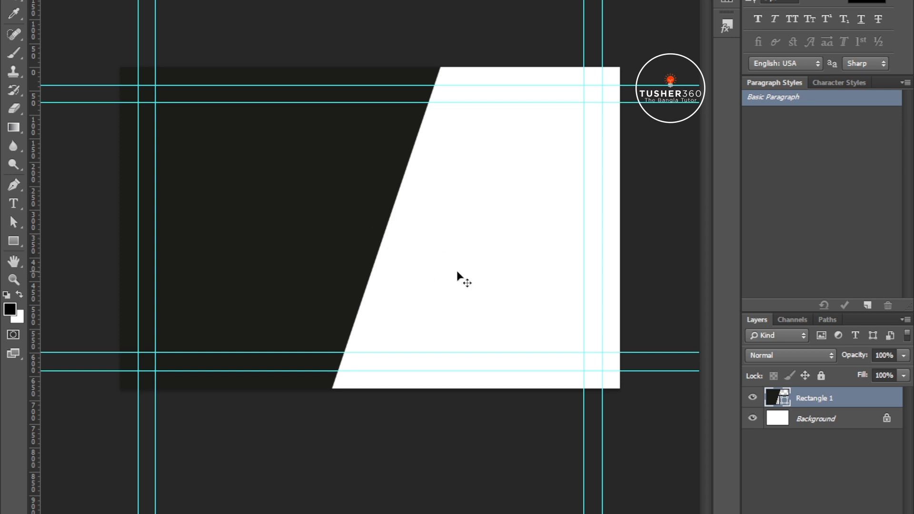
key(ctrl+j)
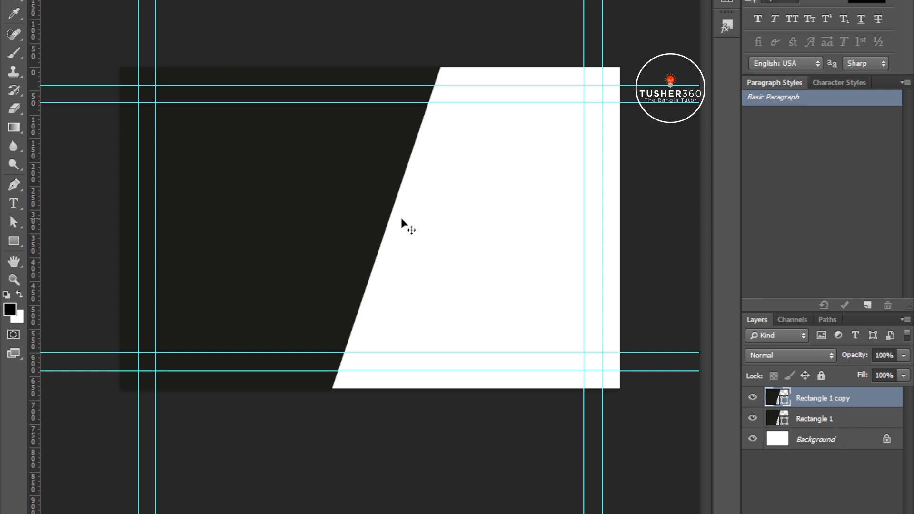
key(ctrl+t)
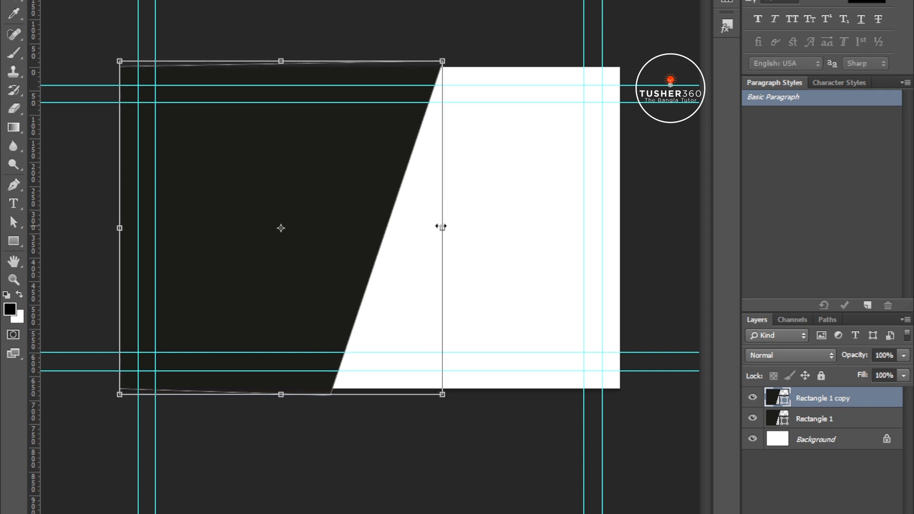
drag(443, 227, 449, 227)
drag(448, 228, 449, 227)
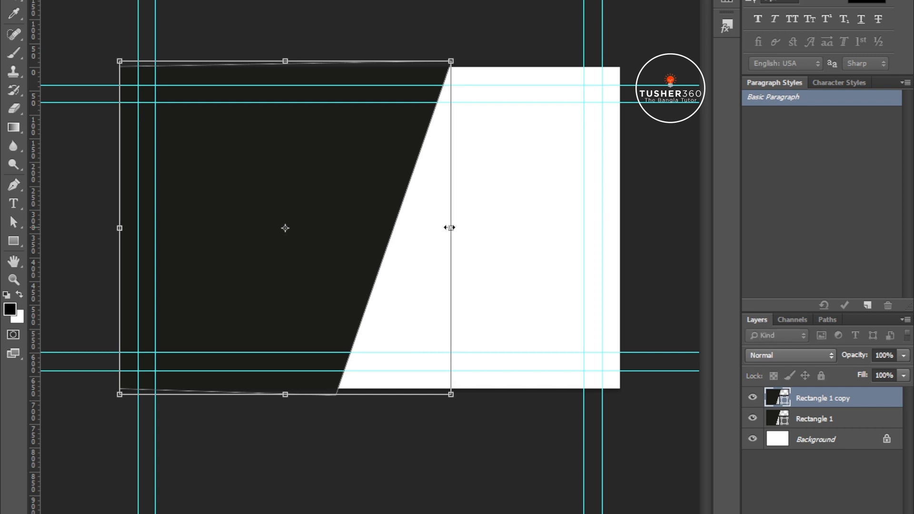
key(Return)
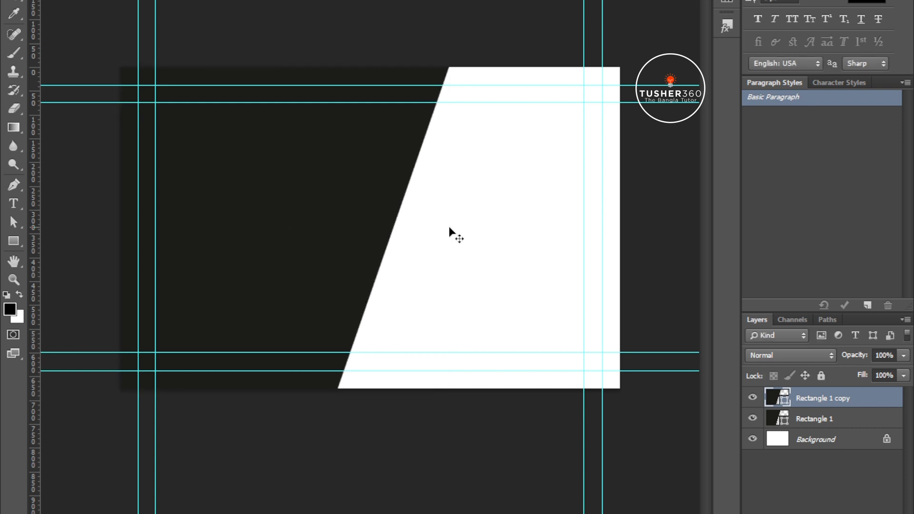
Step: Place the duplicate beneath the original shape and fill it with red to form a thin slanted stripe
drag(860, 409, 845, 423)
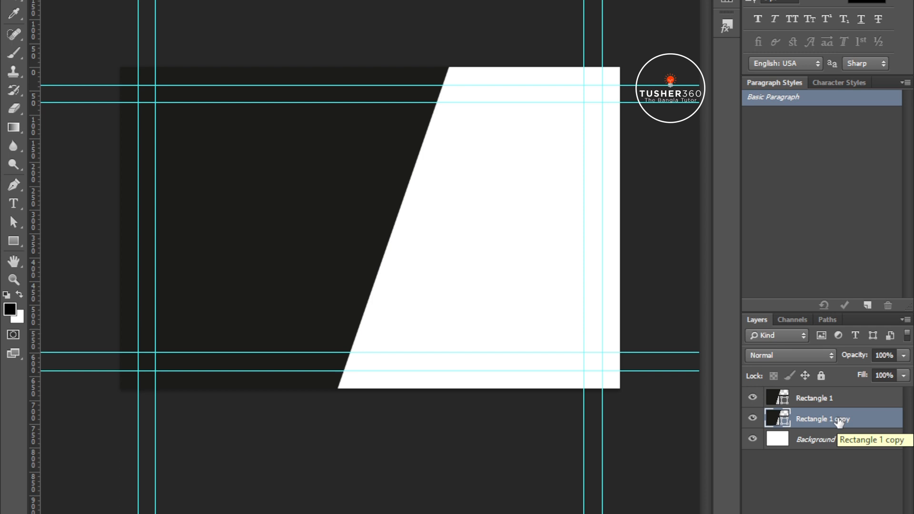
double_click(784, 422)
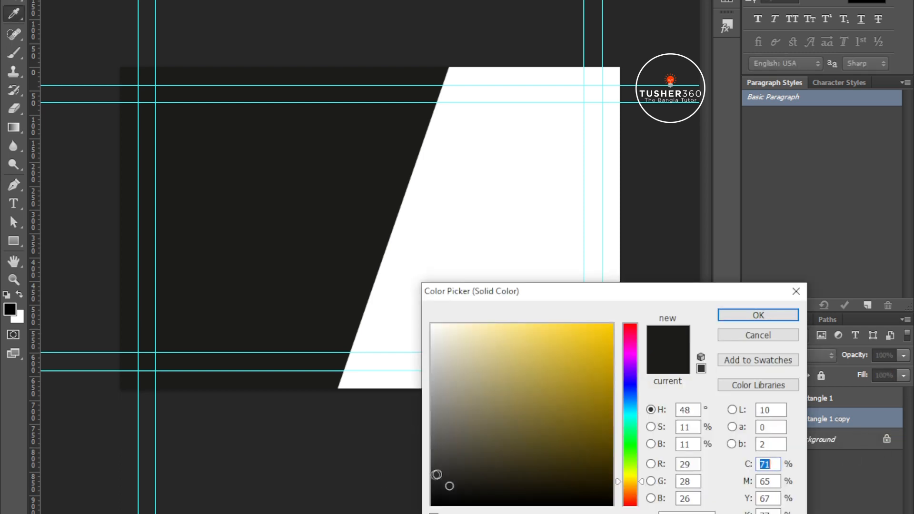
click(438, 471)
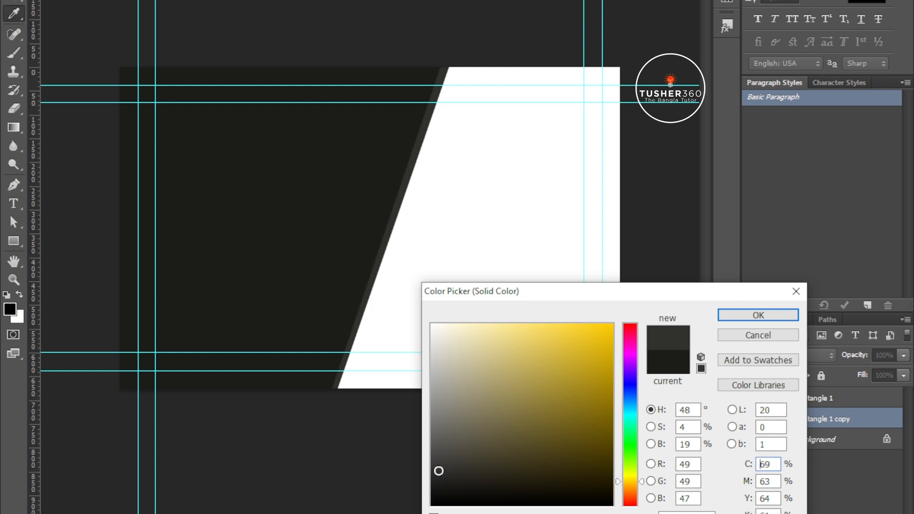
drag(629, 352, 634, 306)
mouse_move(581, 323)
mouse_down()
mouse_move(561, 317)
mouse_move(571, 319)
mouse_move(557, 338)
mouse_up()
click(751, 317)
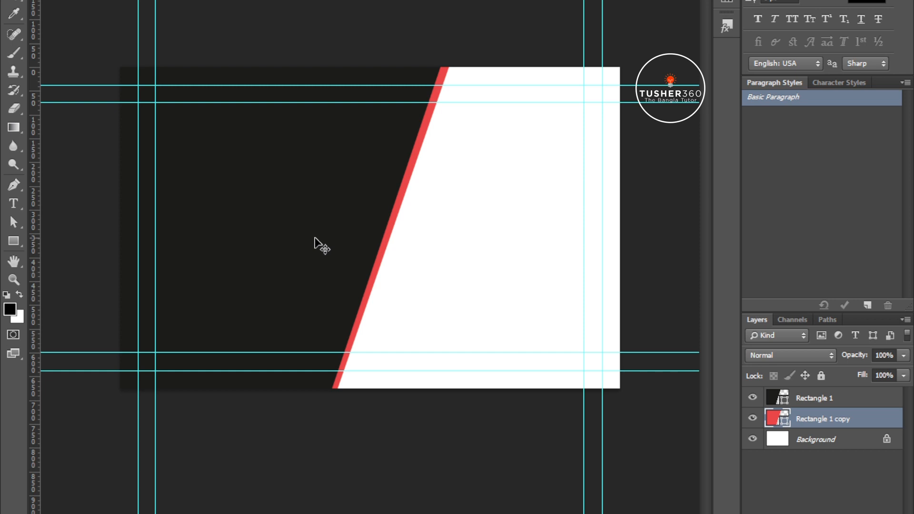
key(ctrl+plus)
key(ctrl+minus)
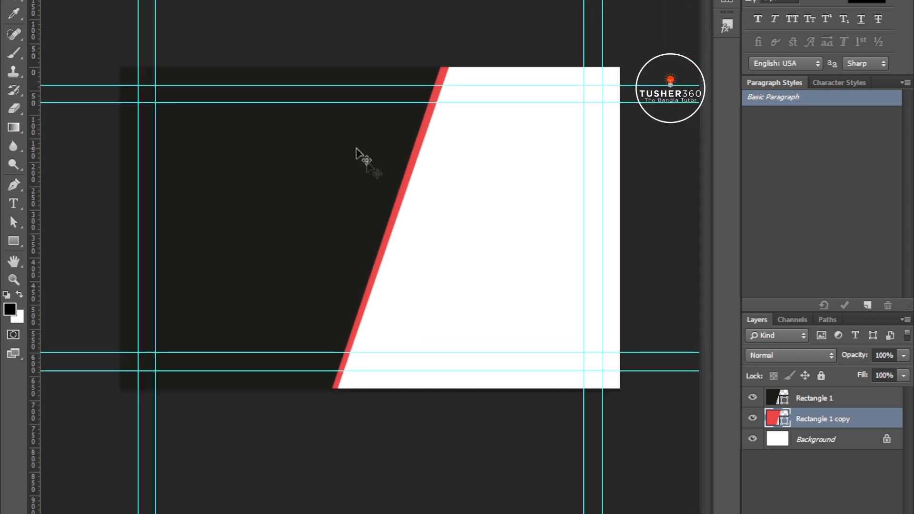
key(ctrl+o)
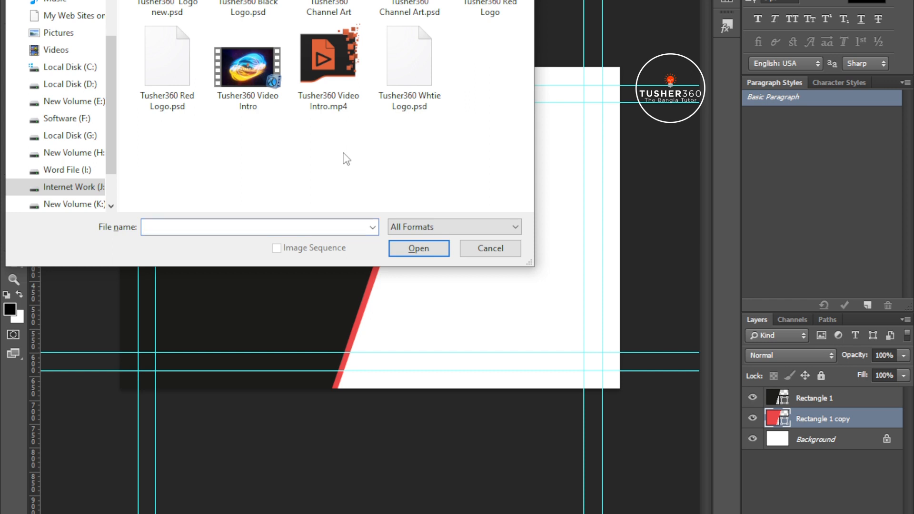
key(BackSpace)
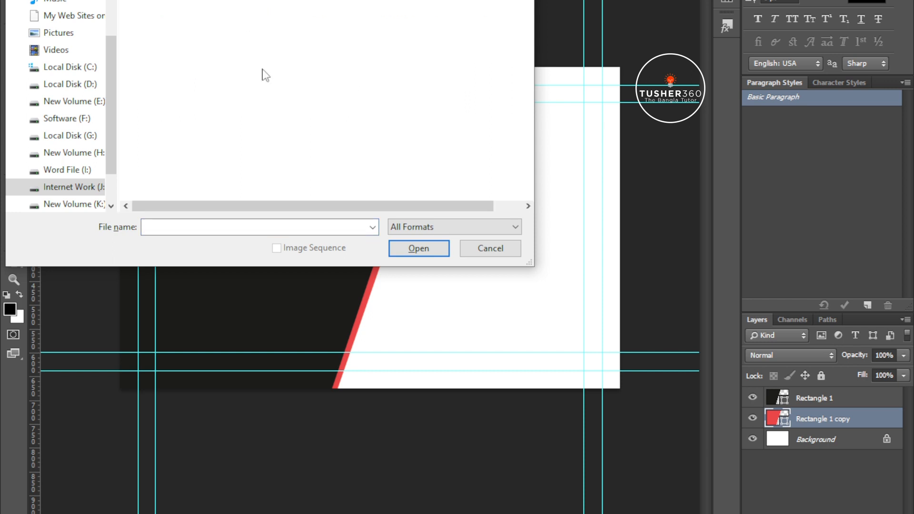
key(Escape)
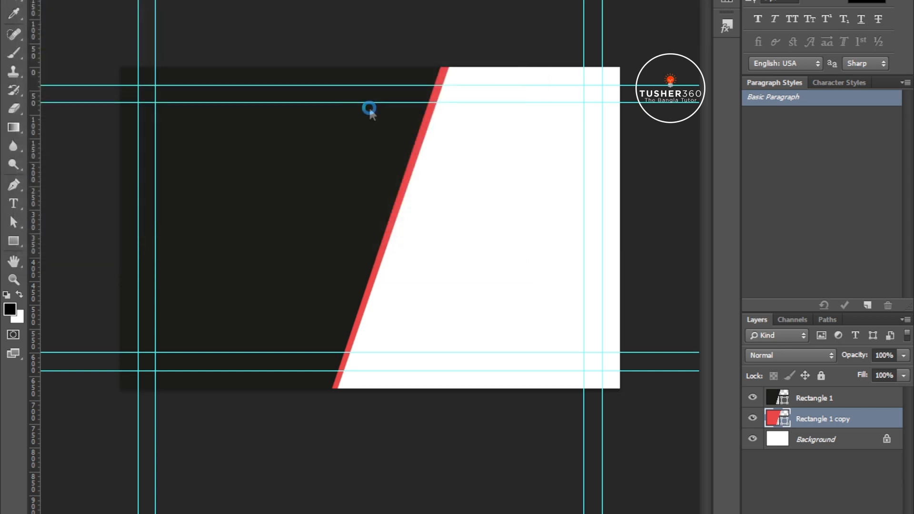
Step: Open the finished red-and-black business card design and dock it beside the new card document
click(524, 139)
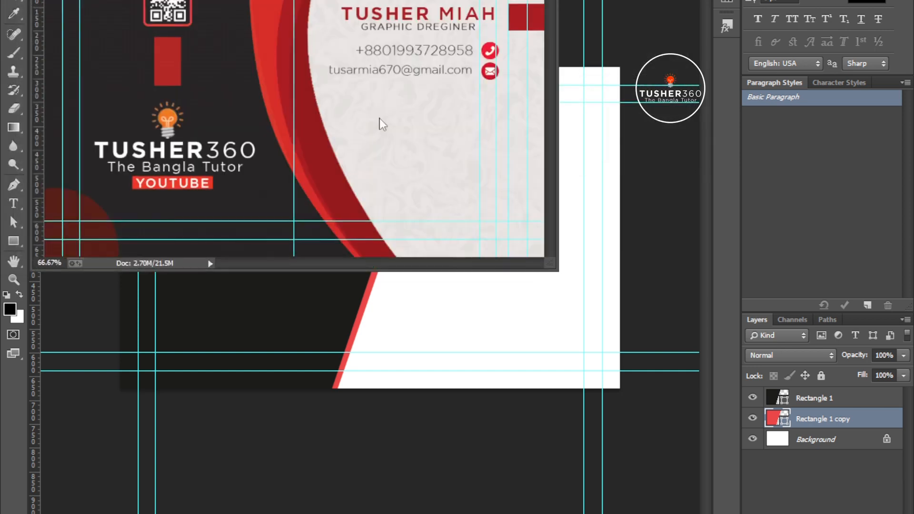
drag(400, 1, 548, 0)
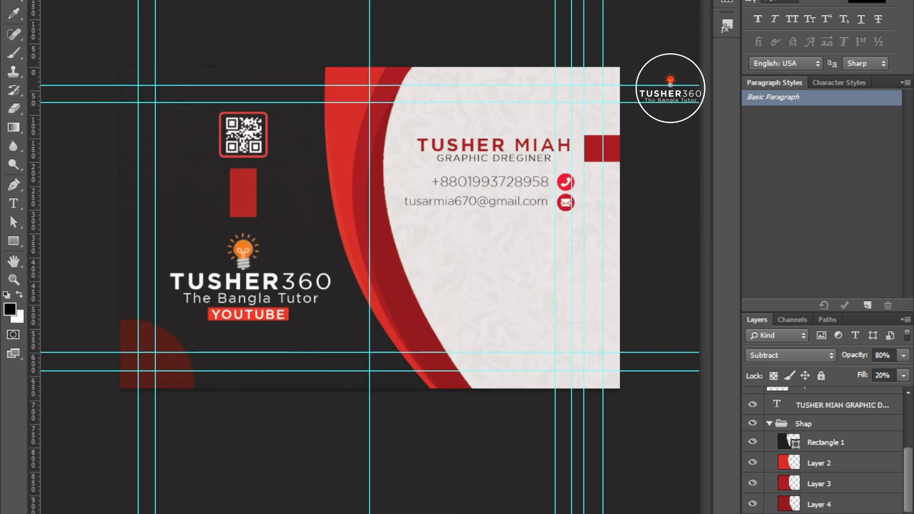
click(428, 1)
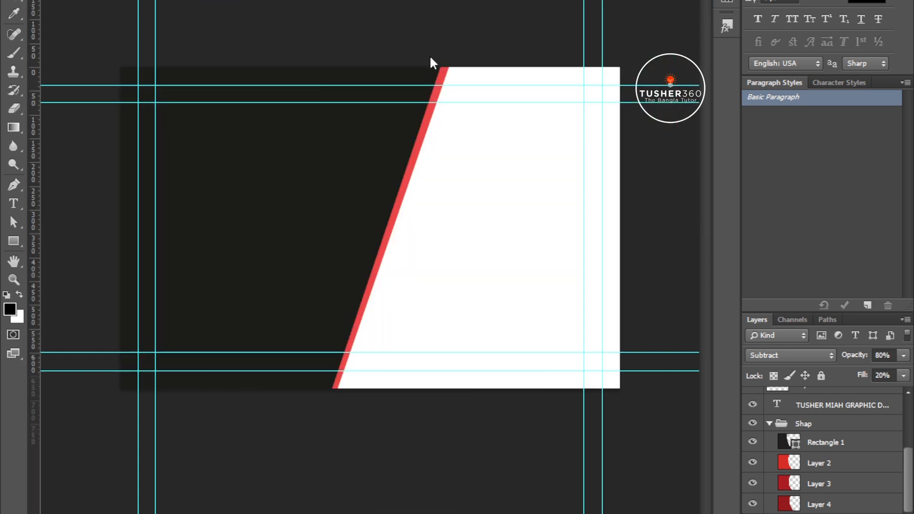
click(567, 1)
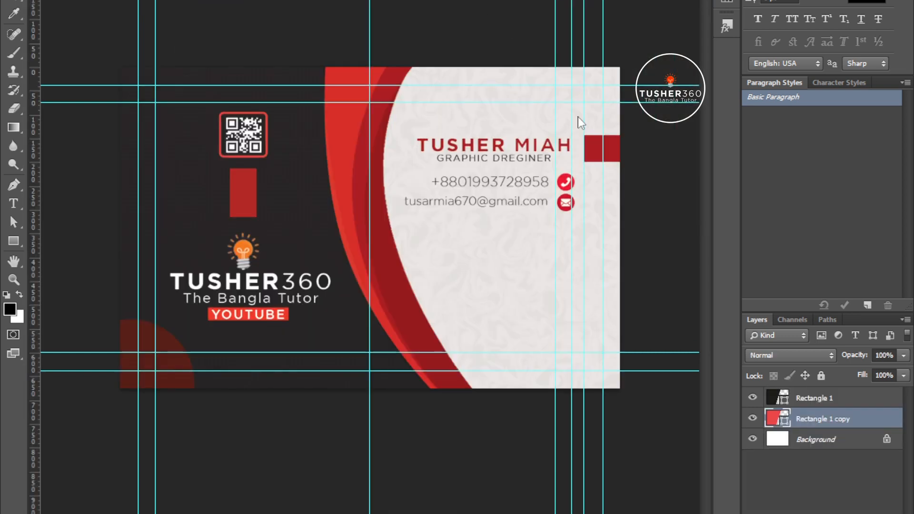
Step: Copy the name and job-title text into the new card, position it on the dark area and raise it above the dark shape
click(527, 149)
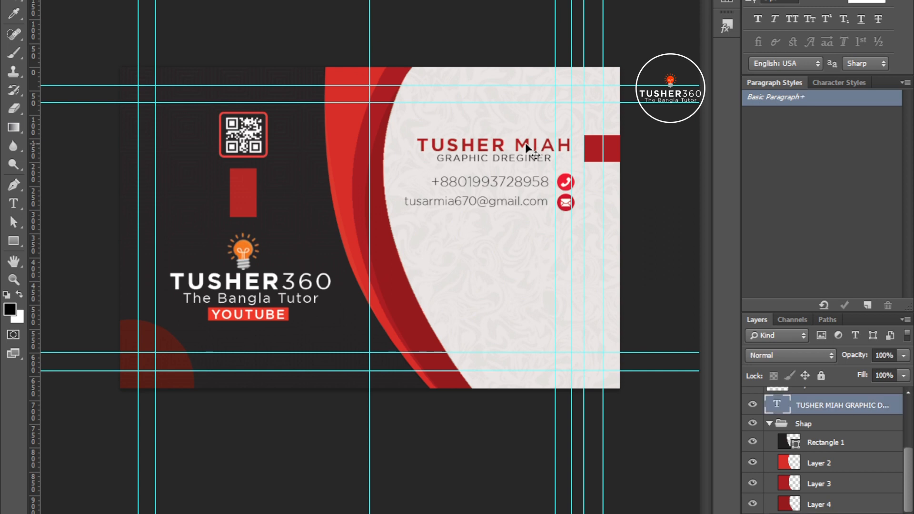
drag(490, 119, 492, 162)
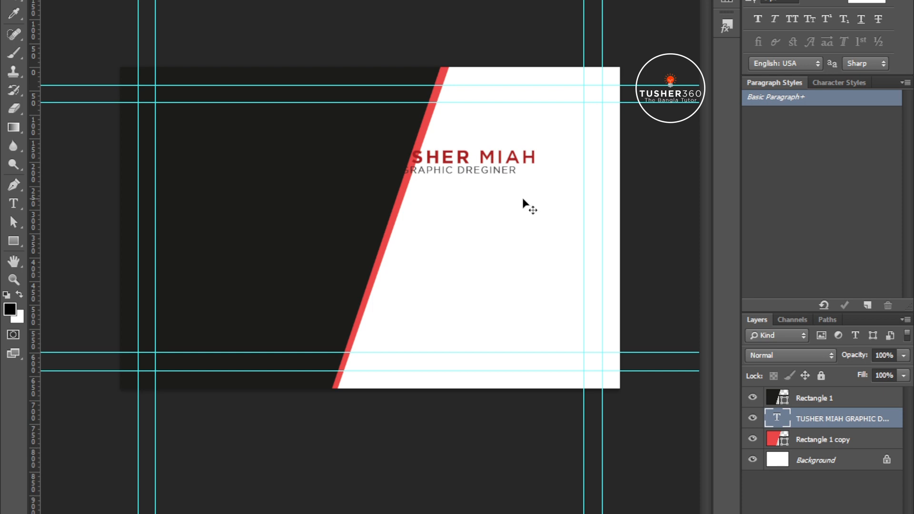
drag(504, 163, 295, 143)
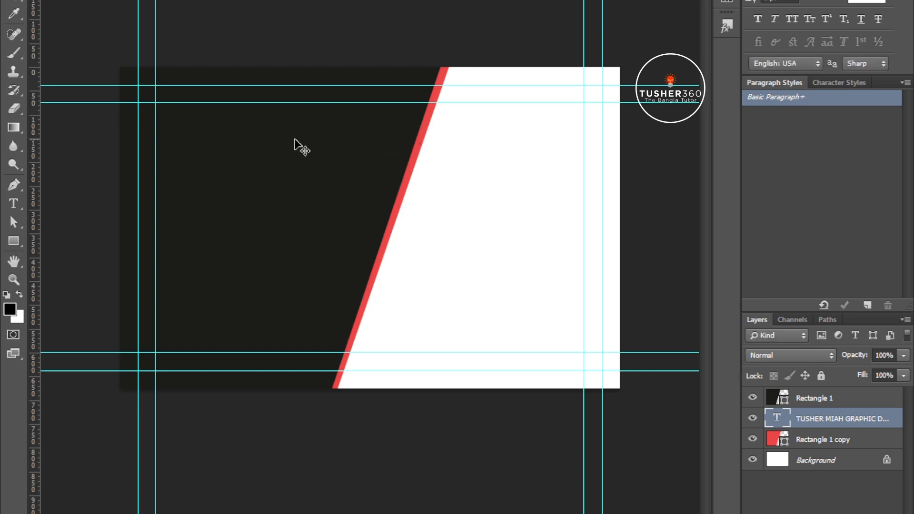
key(t)
key(v)
drag(847, 424, 839, 394)
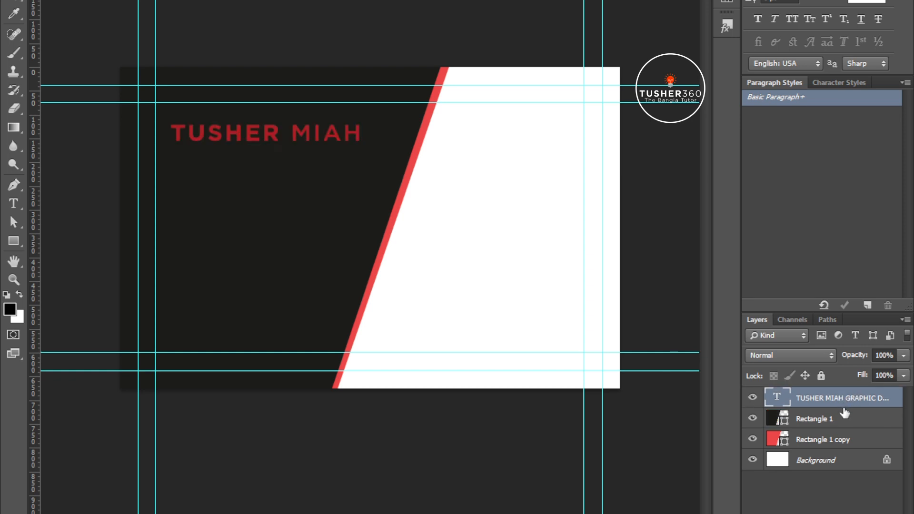
Step: Change the color of the name and job-title text to white
key(t)
click(527, 159)
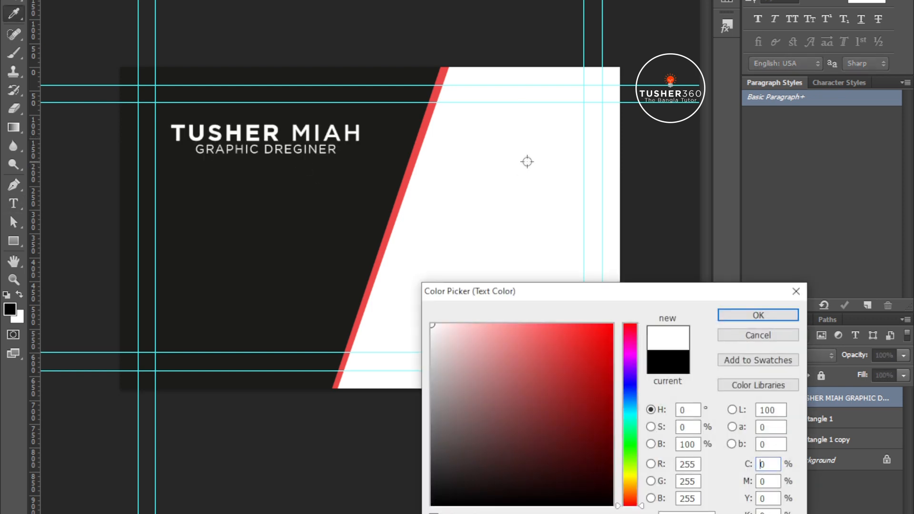
click(751, 322)
key(v)
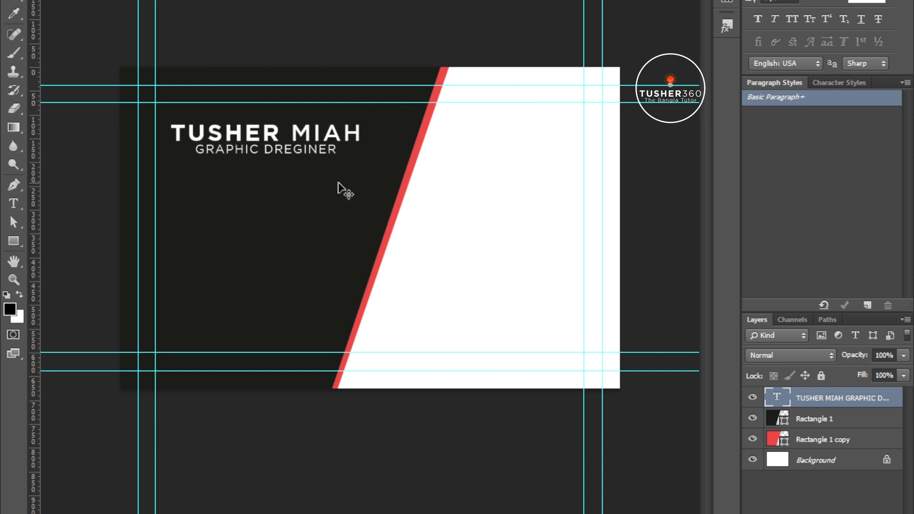
Step: Enlarge the name and job-title text slightly and reposition it within the upper dark area
key(ctrl+t)
drag(326, 146, 368, 162)
drag(325, 140, 330, 138)
key(Return)
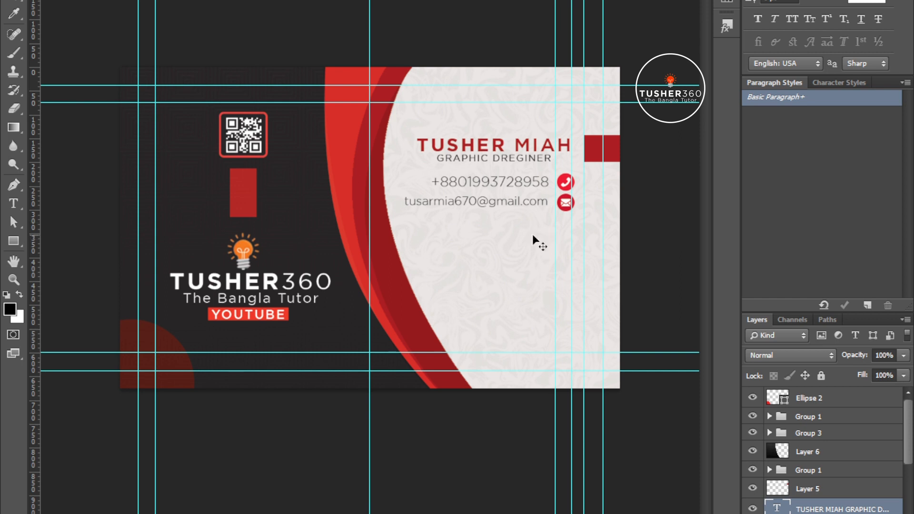
Step: Draw a small rectangle at the new card's left edge beside the name, modelled on the reference card's accent block
click(610, 153)
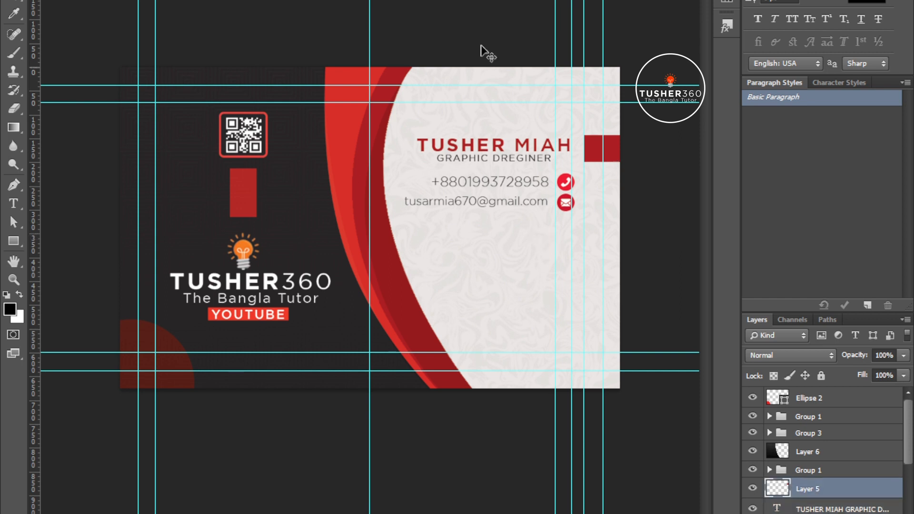
key(ctrl+Tab)
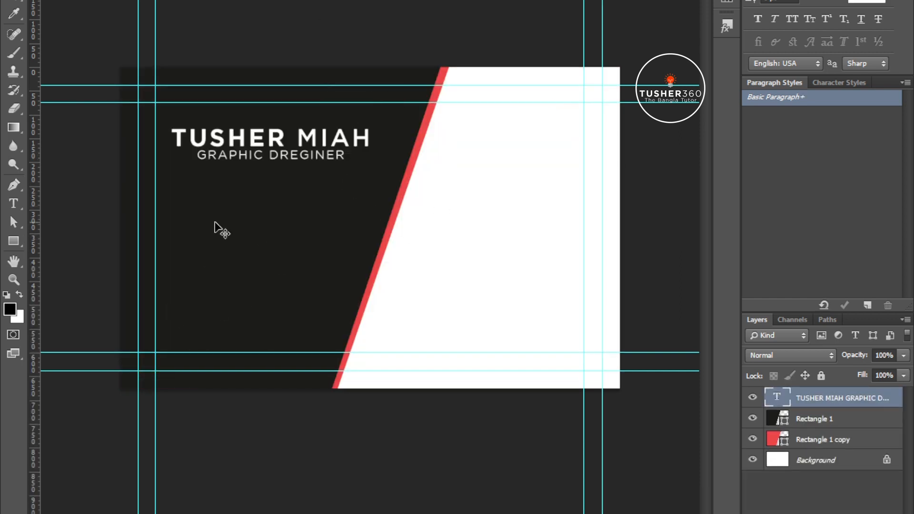
right_click(12, 239)
click(63, 237)
drag(118, 127, 165, 156)
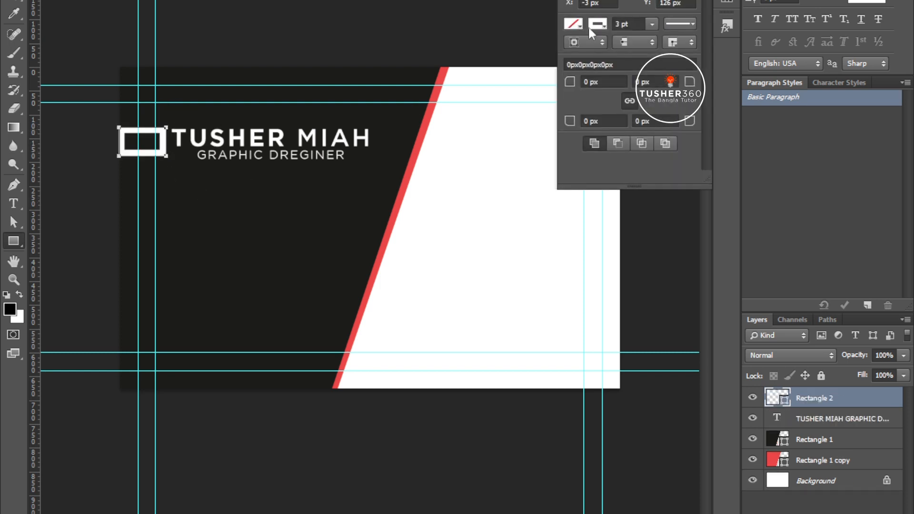
Step: Remove the small rectangle's stroke and fill it with red from the recently used colors
click(593, 25)
click(585, 51)
click(578, 24)
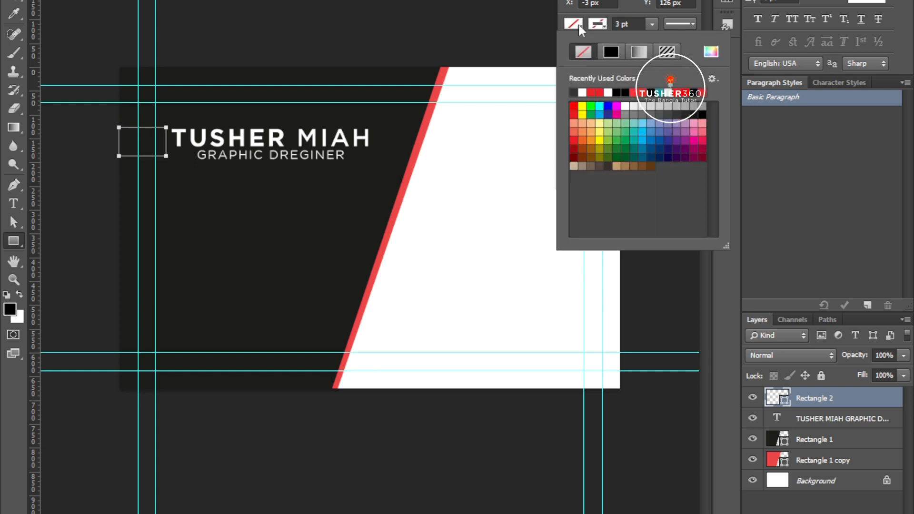
click(590, 95)
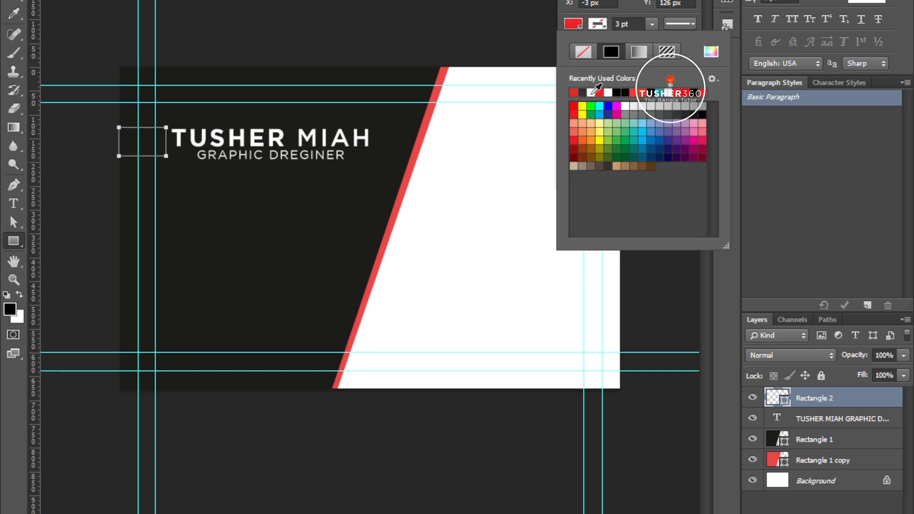
click(414, 21)
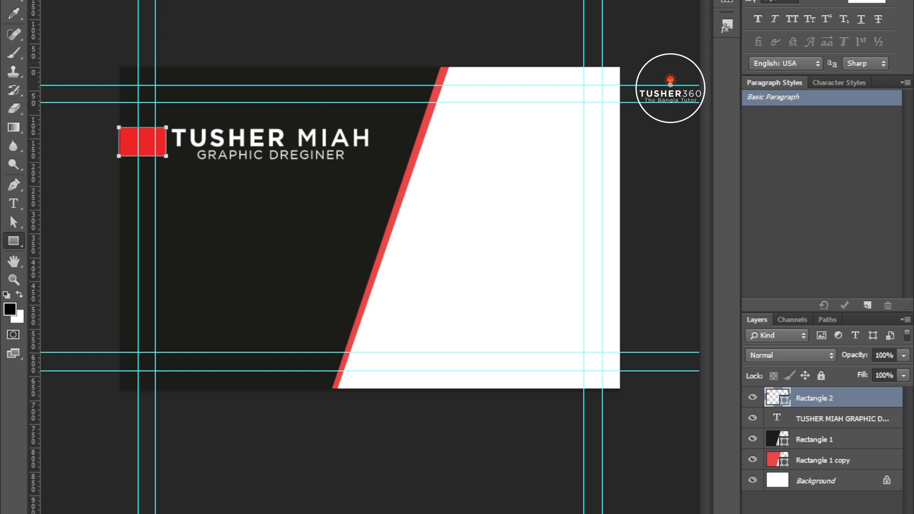
Step: Reduce the height of the small red rectangle beside the name by lowering its upper edge
key(v)
key(ctrl+plus)
drag(350, 297, 481, 312)
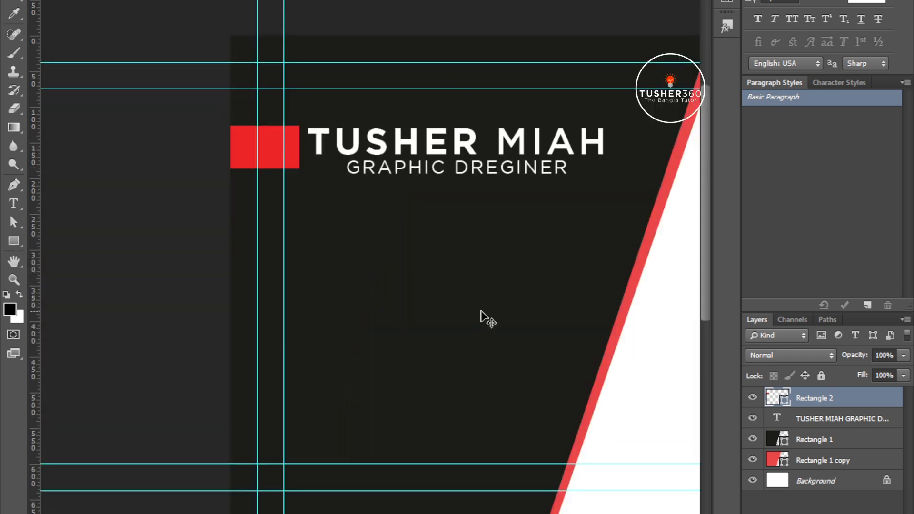
key(ctrl+plus)
drag(296, 222, 343, 270)
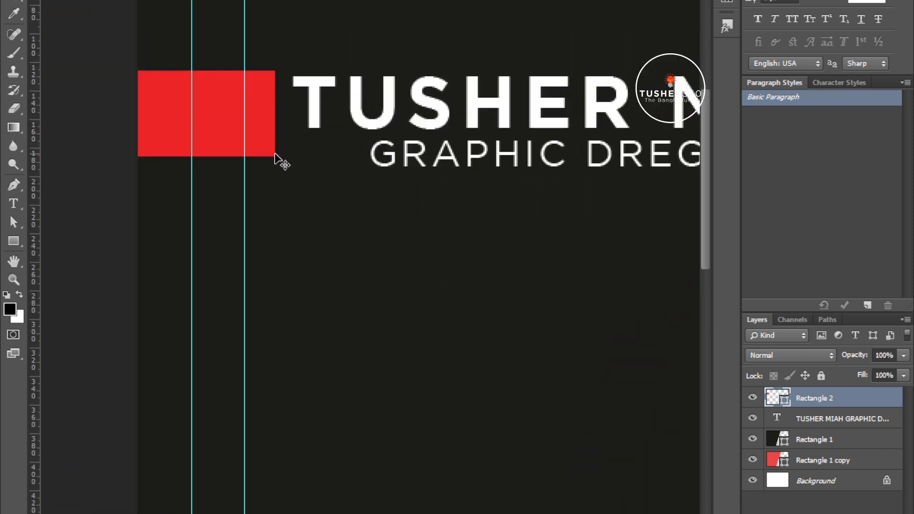
key(ctrl+t)
drag(205, 71, 206, 87)
key(Return)
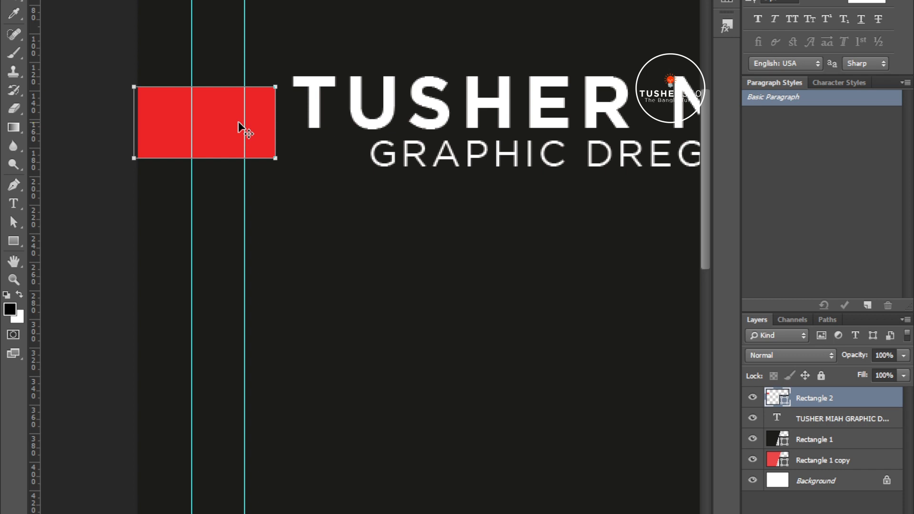
key(Return)
Step: Narrow the small red rectangle from its inner side to widen the gap before the name
click(253, 221)
click(217, 117)
key(ctrl+t)
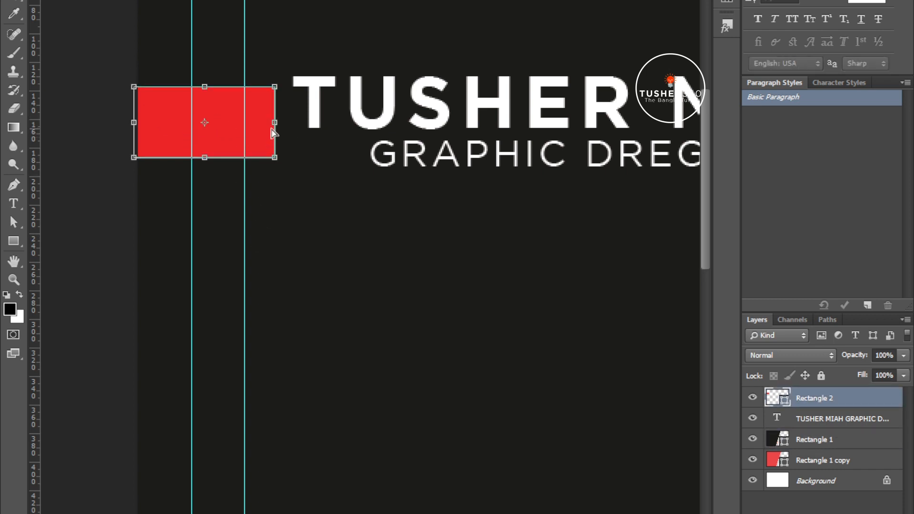
drag(269, 122, 264, 122)
key(Return)
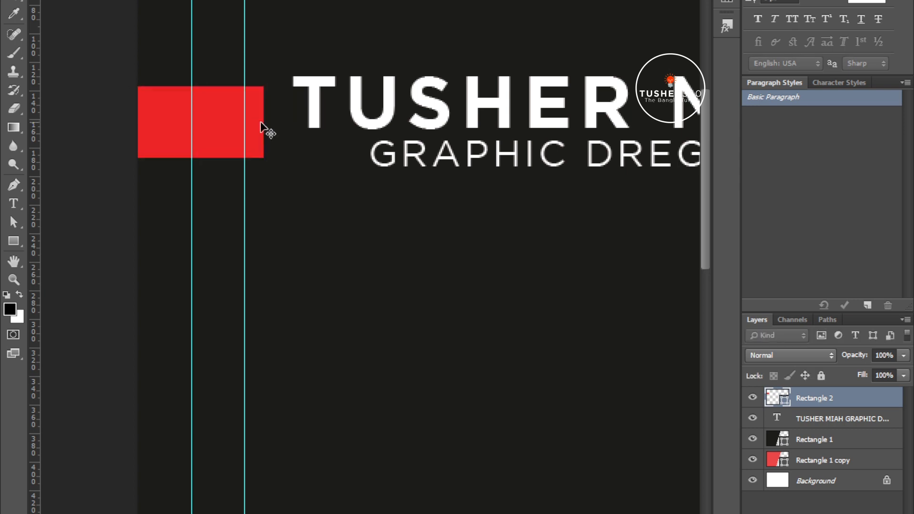
Step: Copy the QR code from the reference card and paste it as a new text layer in the new card's dark area
key(ctrl+0)
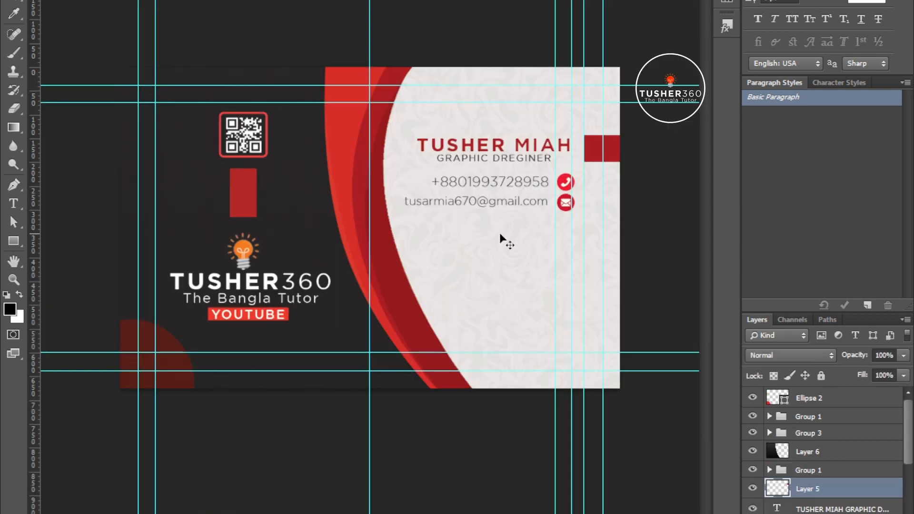
click(248, 139)
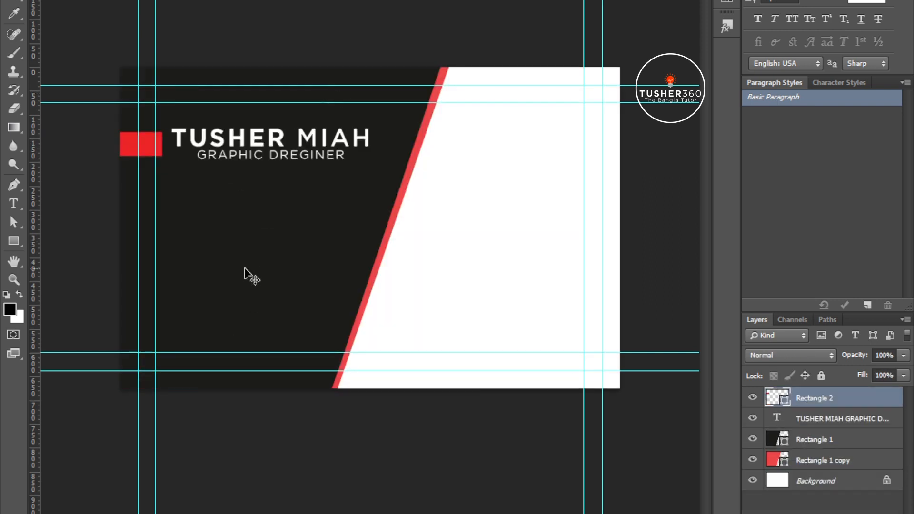
key(t)
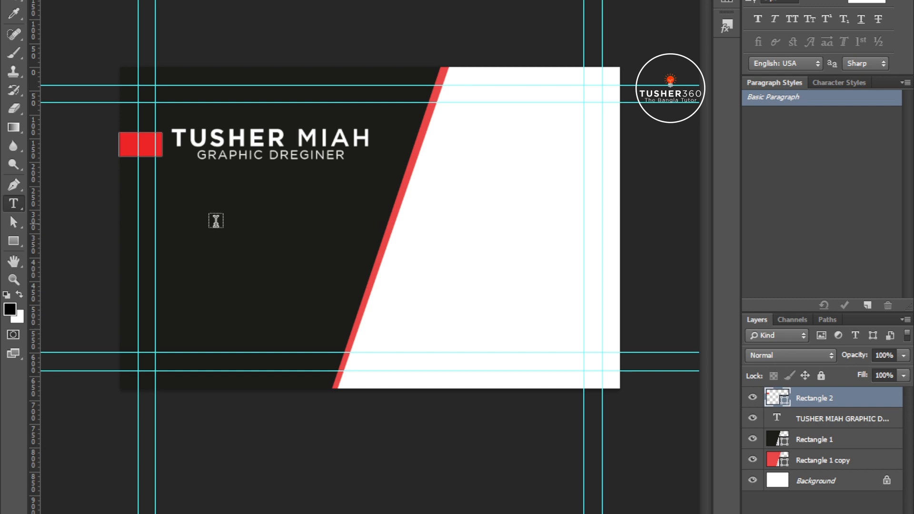
click(209, 239)
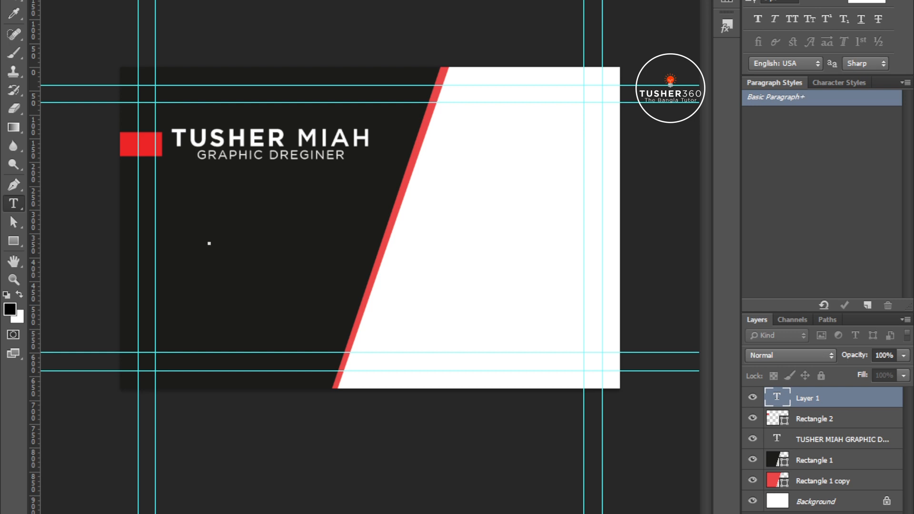
key(ctrl+v)
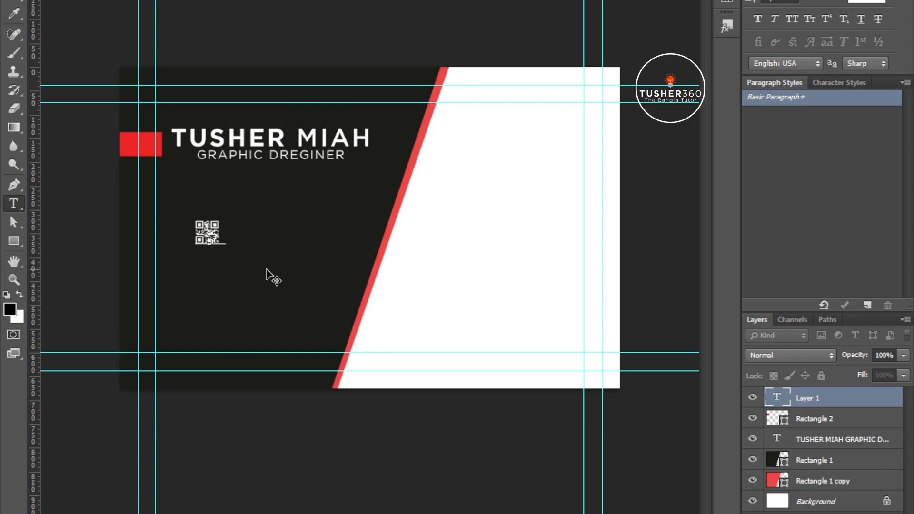
key(ctrl+Return)
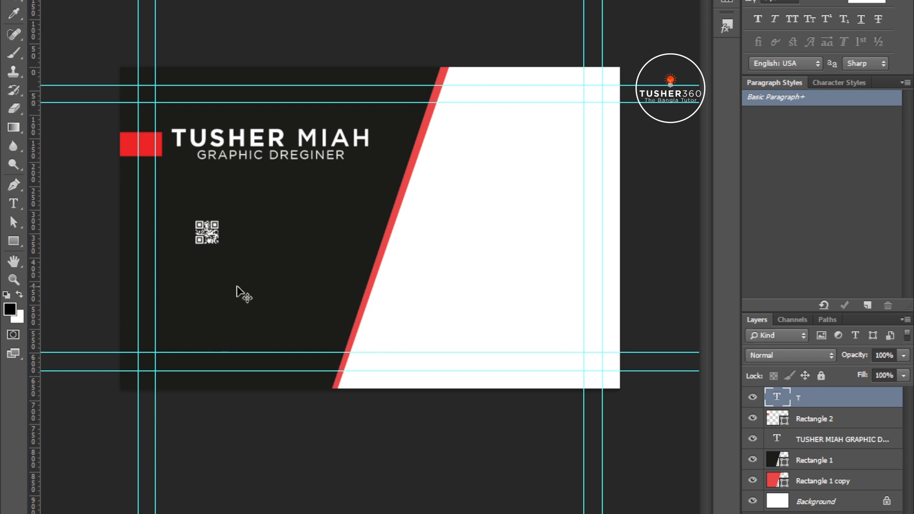
Step: Enlarge the QR code and place it in the dark area below the job title
key(ctrl+t)
drag(223, 259, 308, 278)
key(Return)
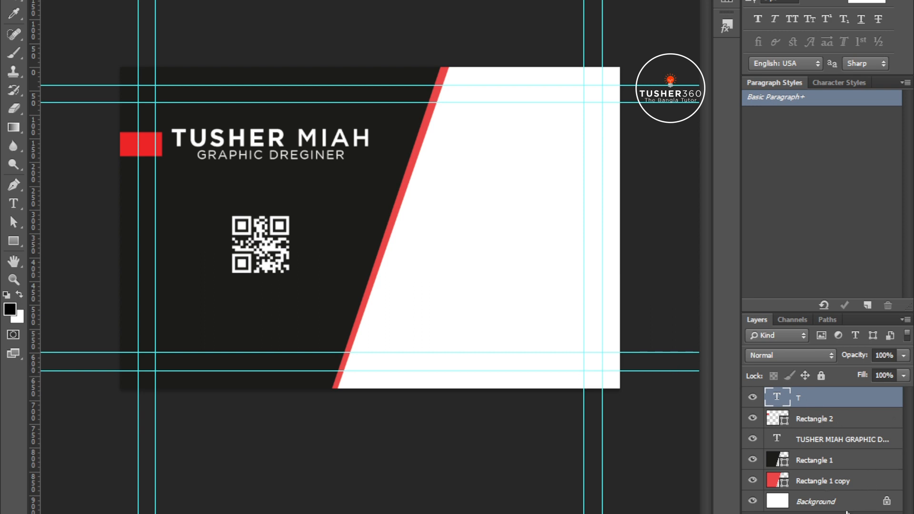
Step: Draw a rounded rectangle with 10 px corners as a frame around the QR code
right_click(18, 239)
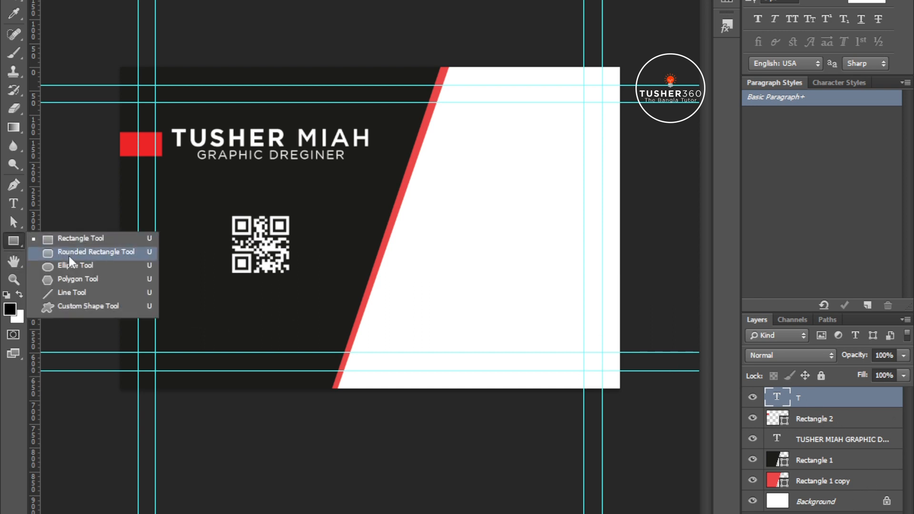
click(68, 256)
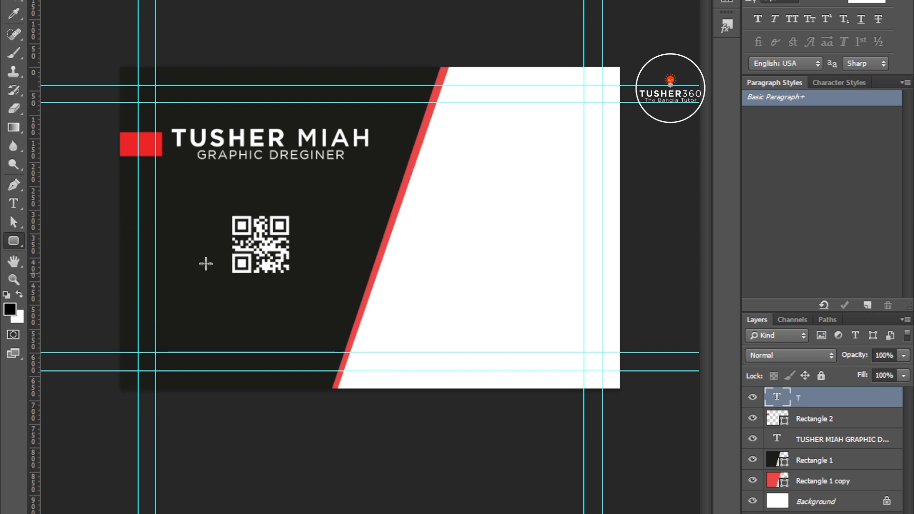
drag(220, 208, 300, 278)
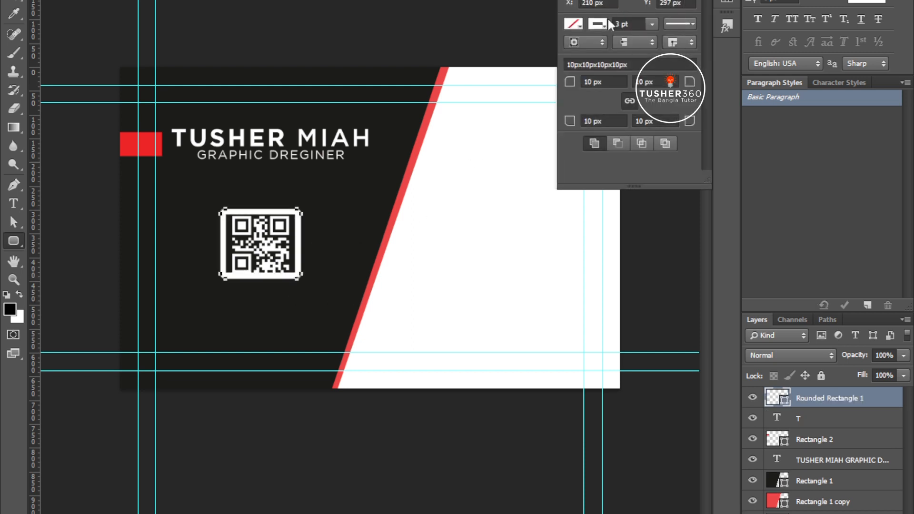
Step: Set the rounded frame's stroke to 1 pt and color it red
click(637, 27)
key(Return)
click(645, 26)
text(1)
key(Return)
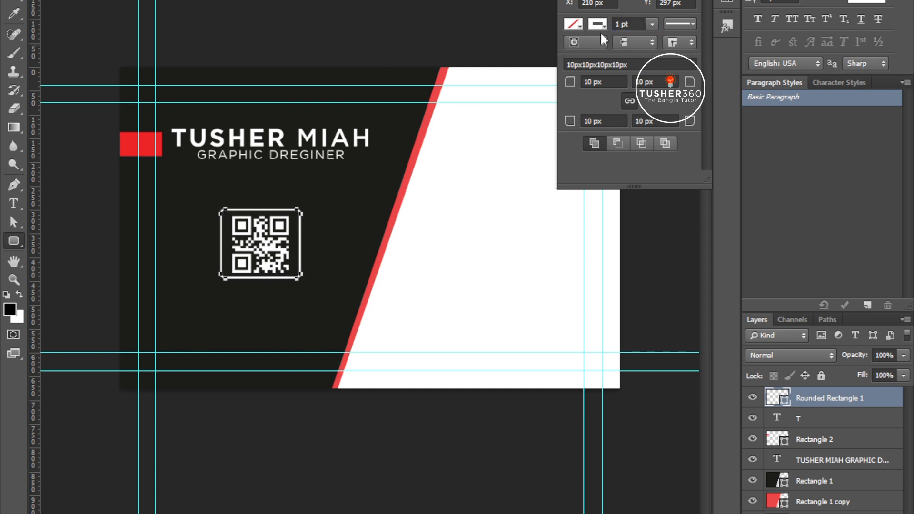
click(604, 23)
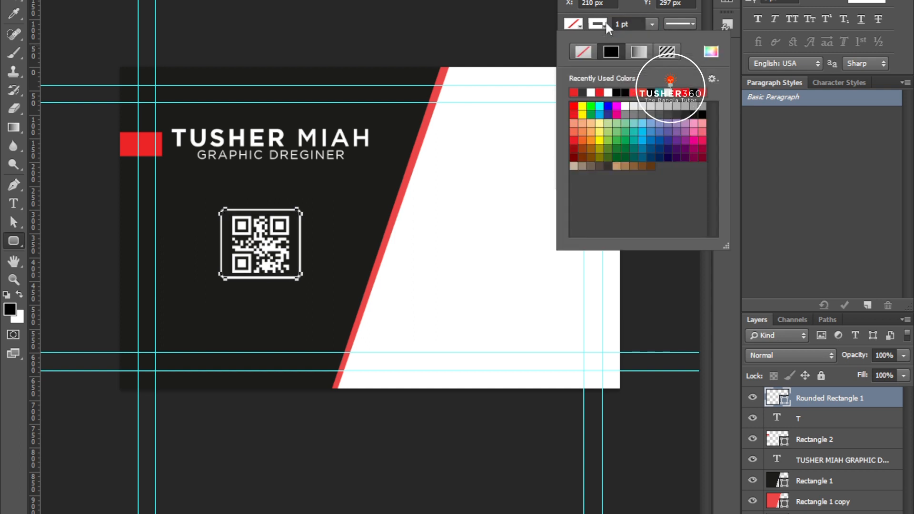
click(583, 112)
click(583, 93)
click(685, 134)
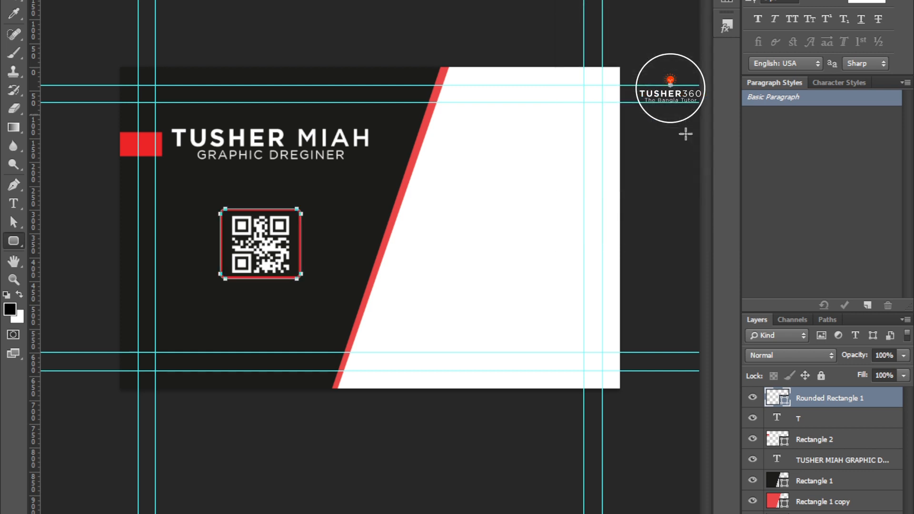
Step: Group the QR code with its frame, then scale the group down and move it lower in the dark area
key(v)
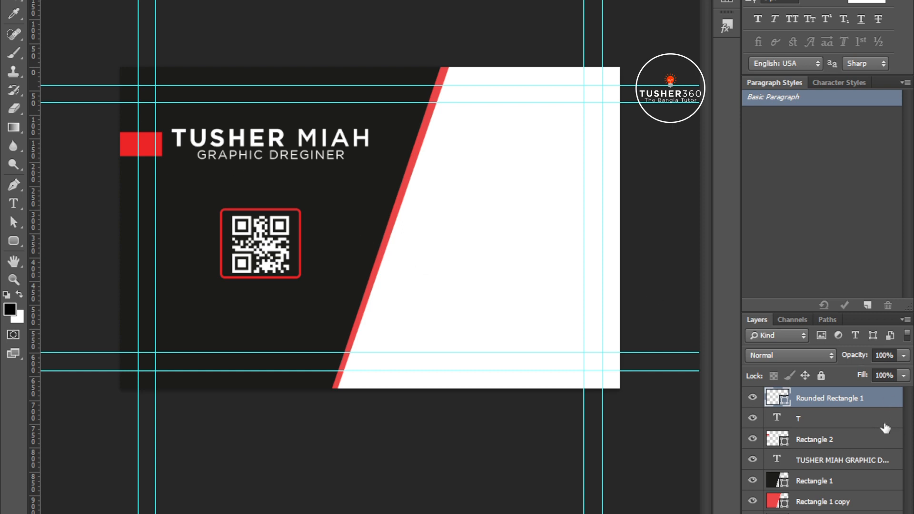
shift+click(802, 420)
key(ctrl+g)
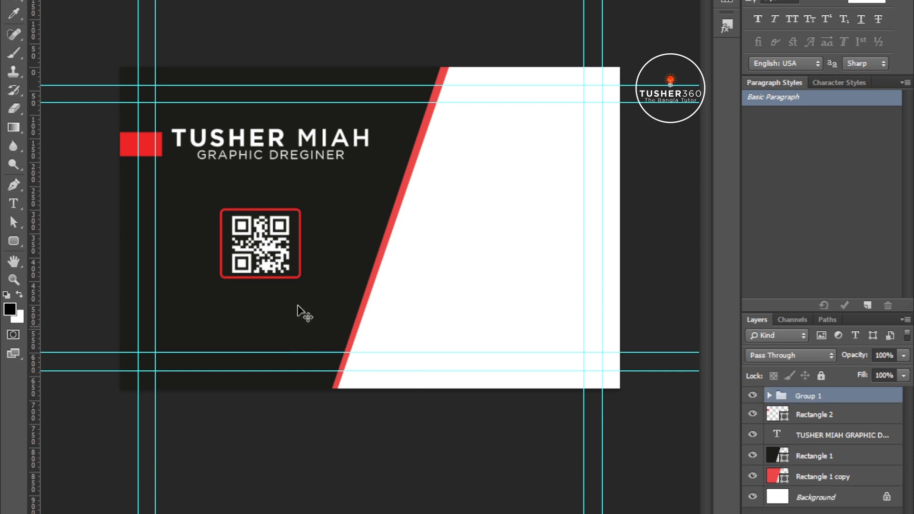
key(ctrl+t)
drag(300, 208, 281, 214)
drag(268, 249, 266, 284)
key(Return)
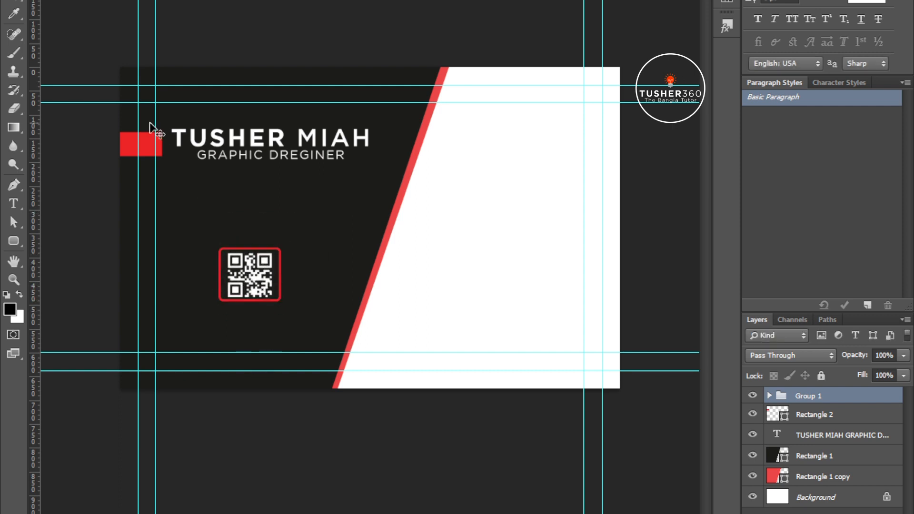
Step: Draw a tall red rectangle from just below the QR code frame to the card's lower edge
click(129, 152)
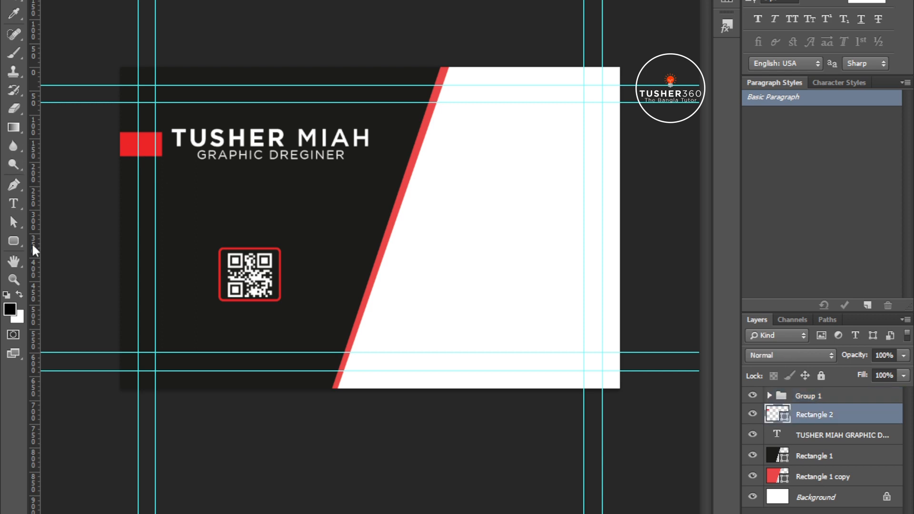
right_click(16, 239)
click(50, 240)
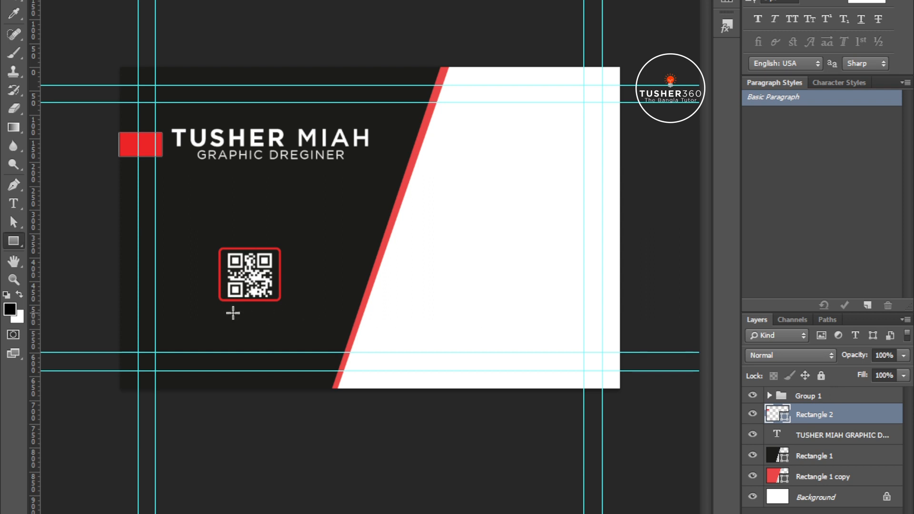
drag(234, 311, 272, 391)
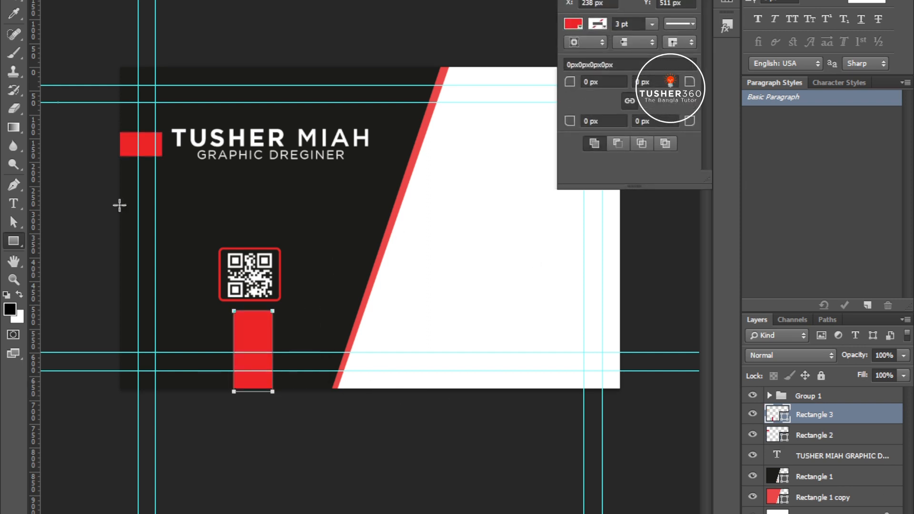
Step: Move the tall red rectangle so it is centered beneath the QR code
key(v)
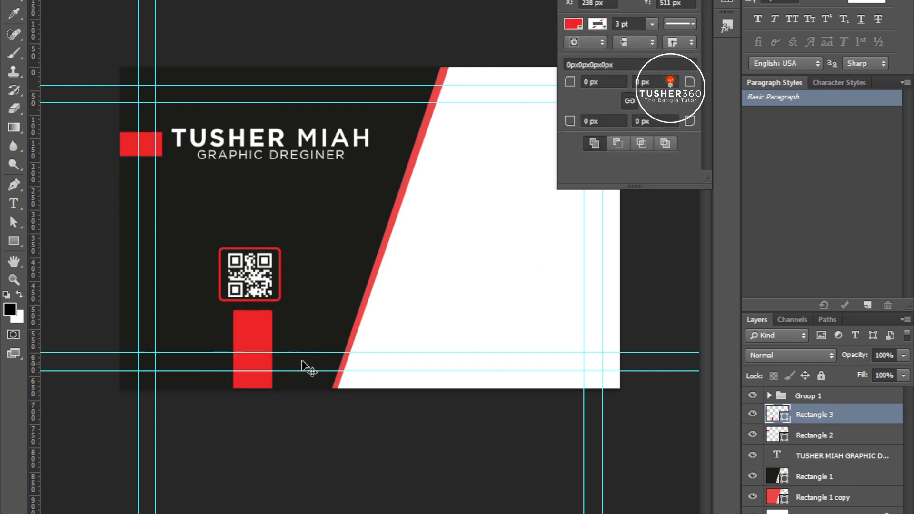
drag(257, 368, 528, 241)
key(Return)
key(ctrl+plus)
key(ctrl+plus)
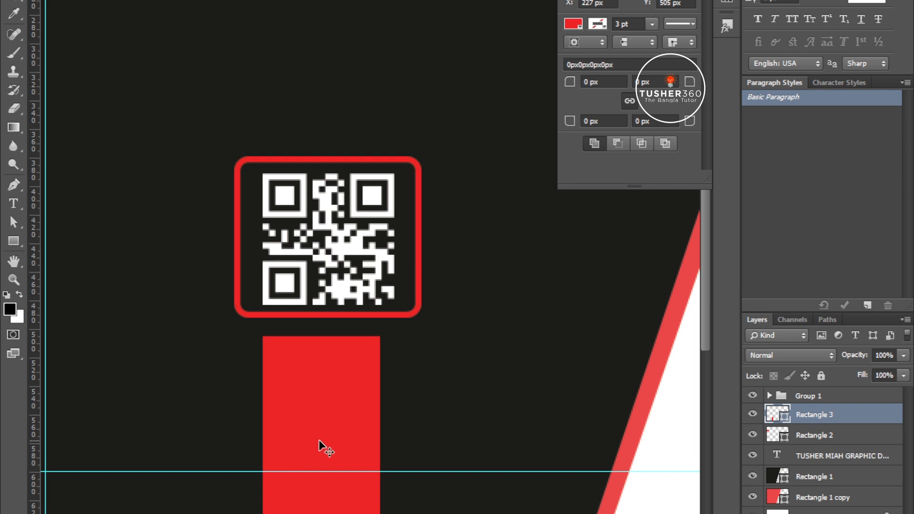
drag(320, 441, 333, 441)
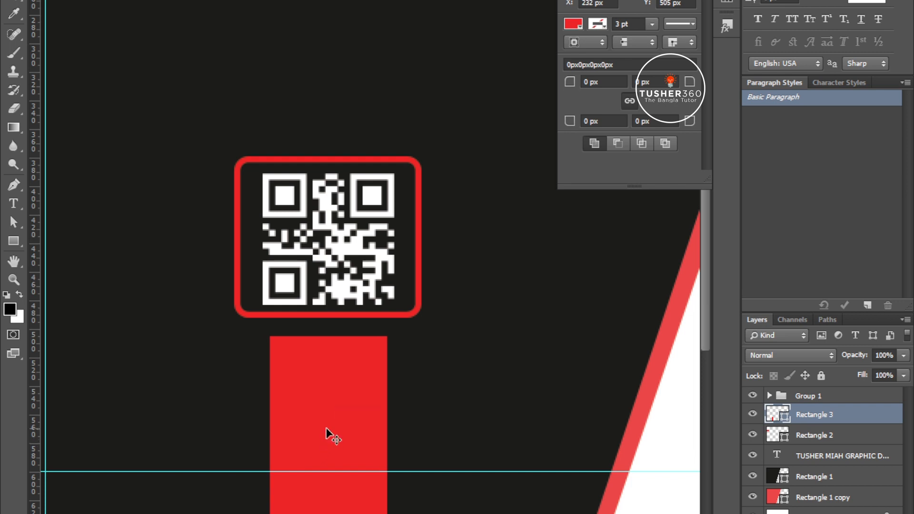
Step: Shorten the tall red rectangle from its upper edge to widen the gap below the QR code frame
key(ctrl+t)
drag(328, 337, 328, 348)
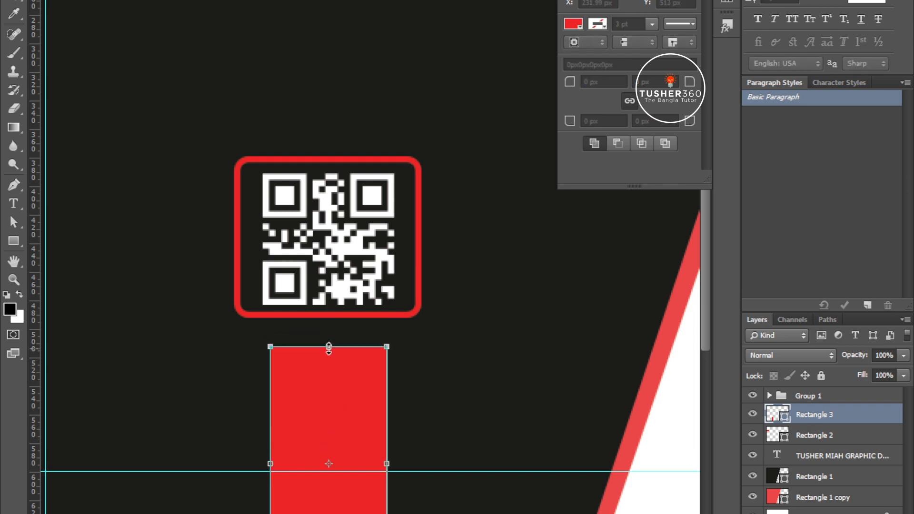
key(Return)
key(ctrl+minus)
drag(438, 318, 352, 357)
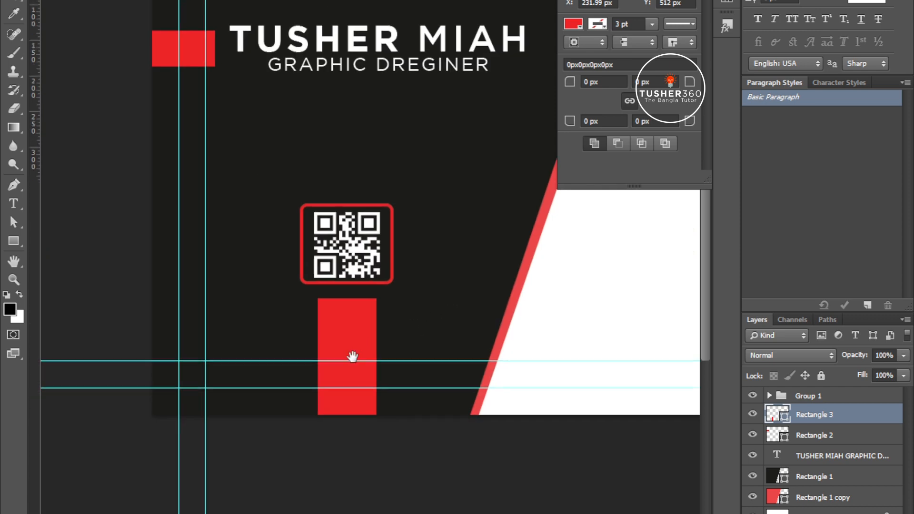
Step: Move the name and job-title text together with its red block lower on the dark area
key(Tab)
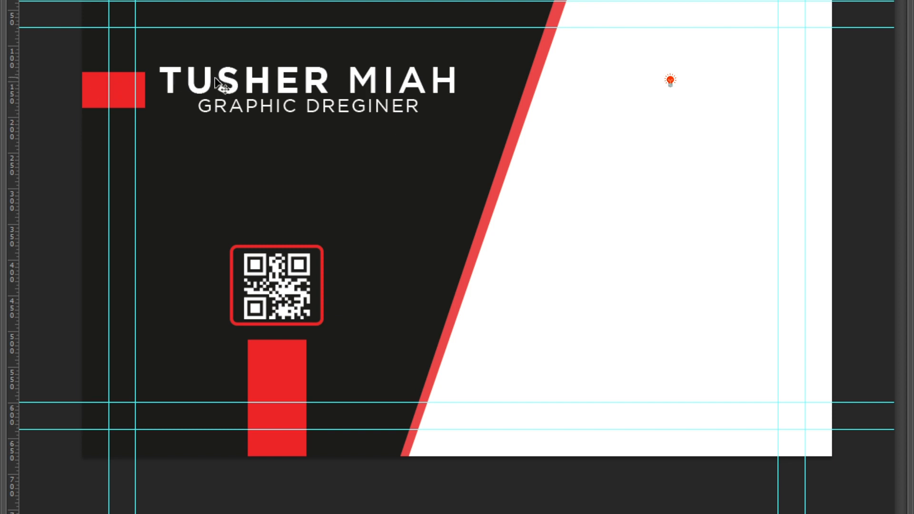
key(ctrl+t)
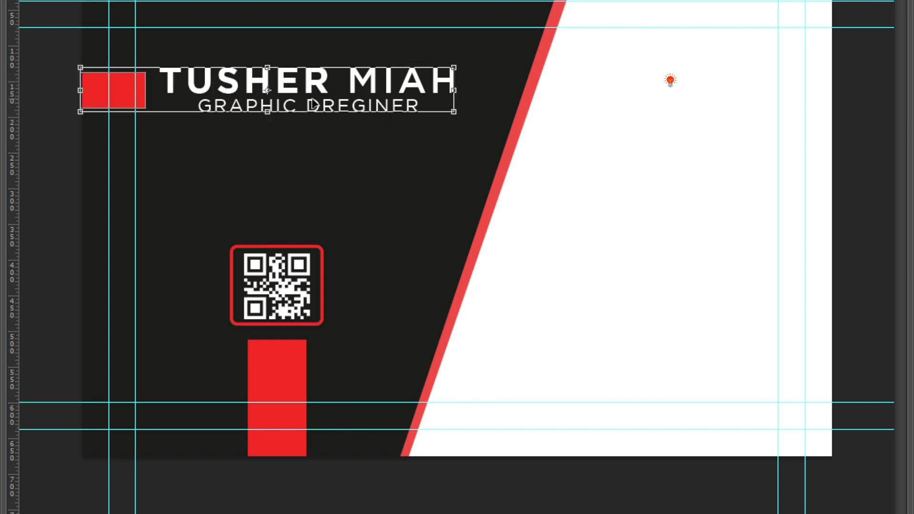
drag(340, 90, 342, 131)
key(Up)
key(Up)
key(Up)
key(Up)
key(Up)
key(Up)
key(Up)
key(Up)
key(Return)
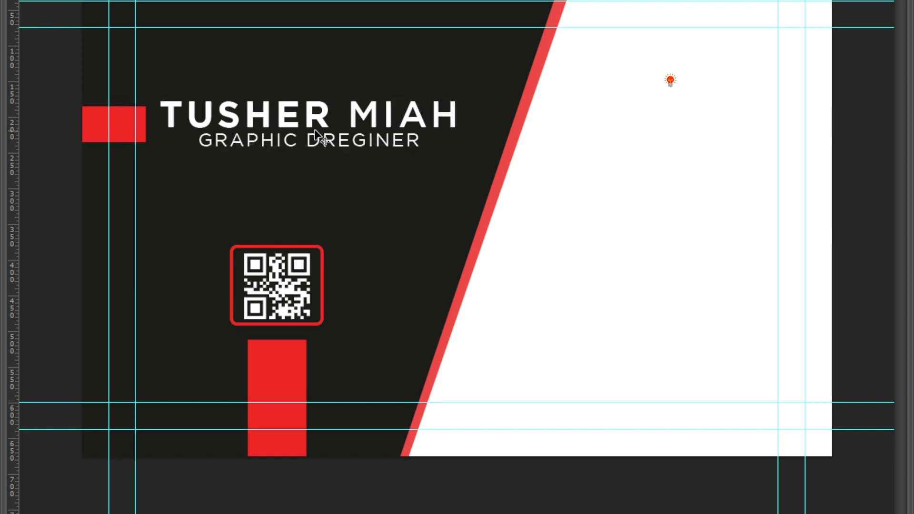
Step: Nudge the name and job-title text slightly away from the small red block
key(Right)
key(Right)
key(Right)
key(Right)
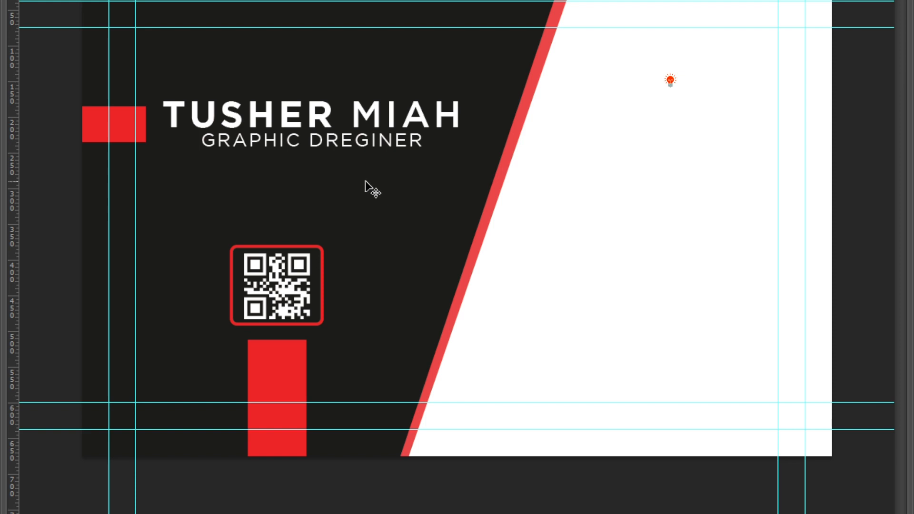
Step: Copy the light-bulb logo group with its YouTube label from the earlier card onto the new card's white area
key(ctrl+minus)
key(ctrl+minus)
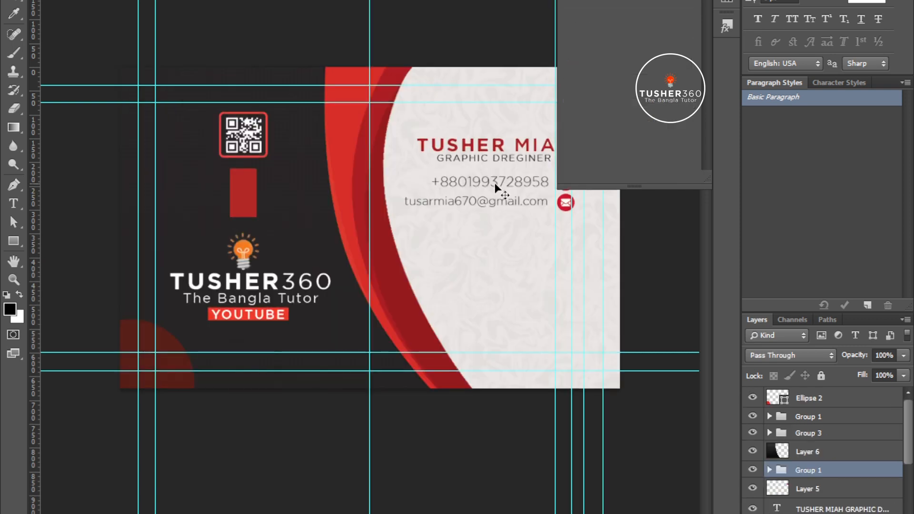
click(242, 252)
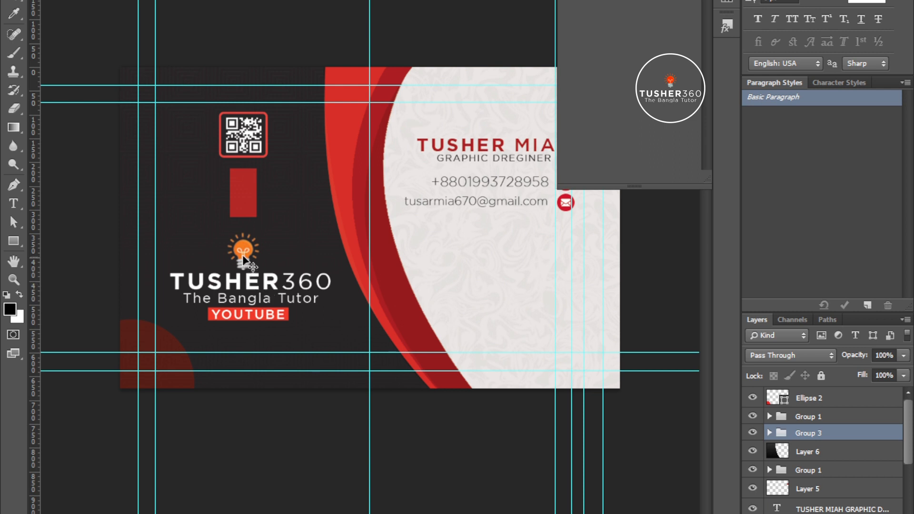
drag(242, 236, 242, 2)
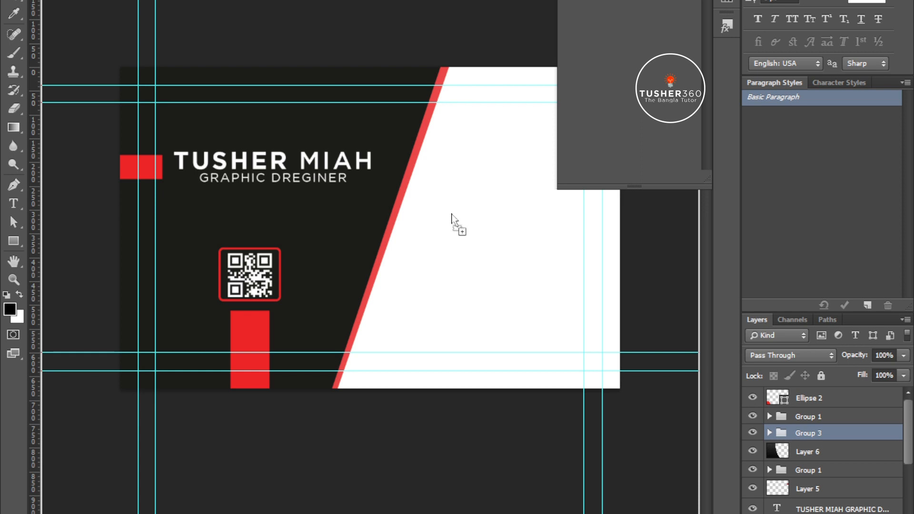
drag(506, 281, 495, 259)
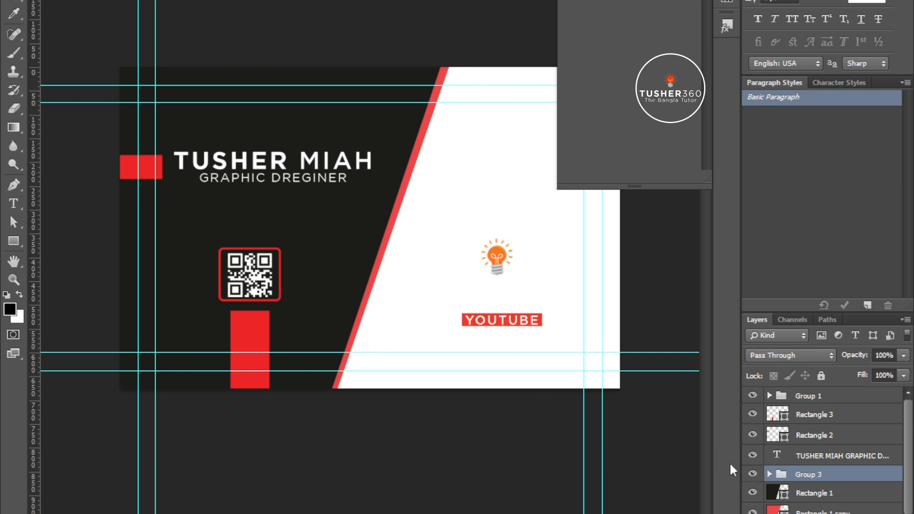
Step: Bring the copied logo group to the top of the layer stack
click(768, 474)
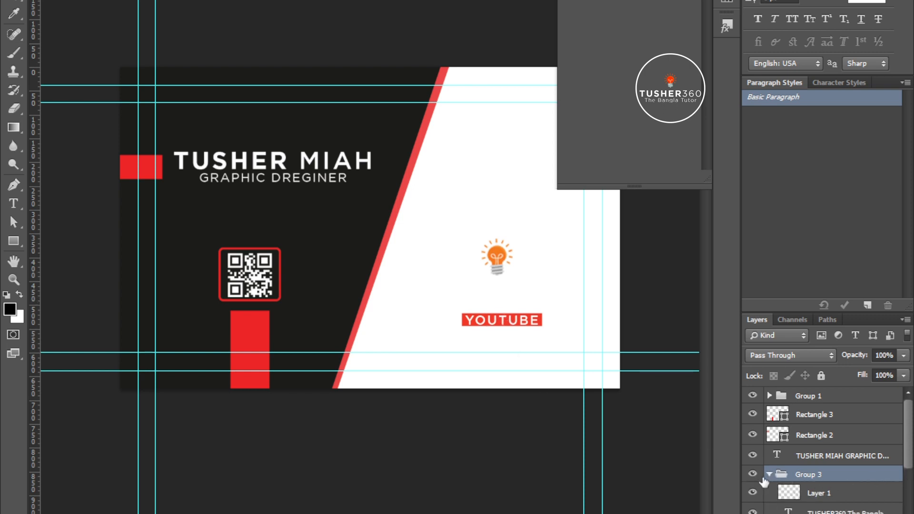
click(769, 474)
key(ctrl+bracketright)
key(ctrl+bracketright)
key(ctrl+bracketright)
key(ctrl+bracketright)
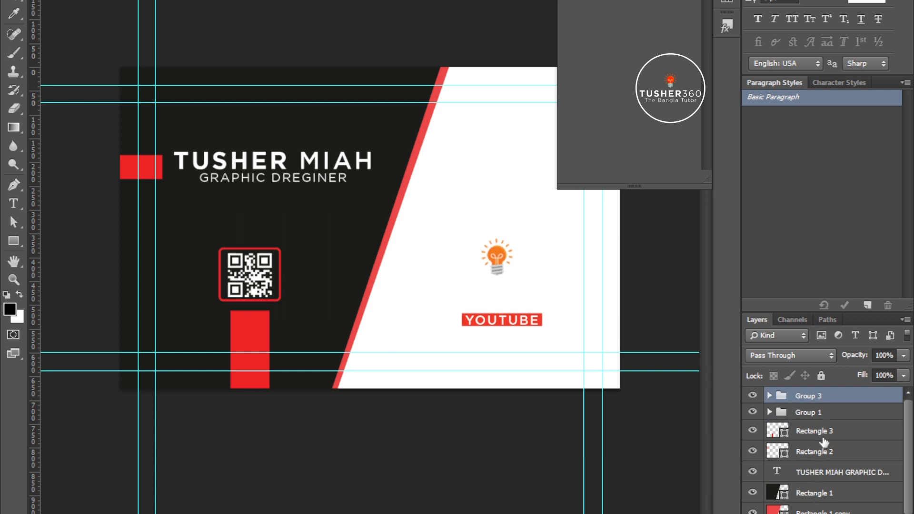
Step: Recolor the TUSHER360 The Bangla Tutor text in the logo group with the red sampled from the tall rectangle
click(769, 395)
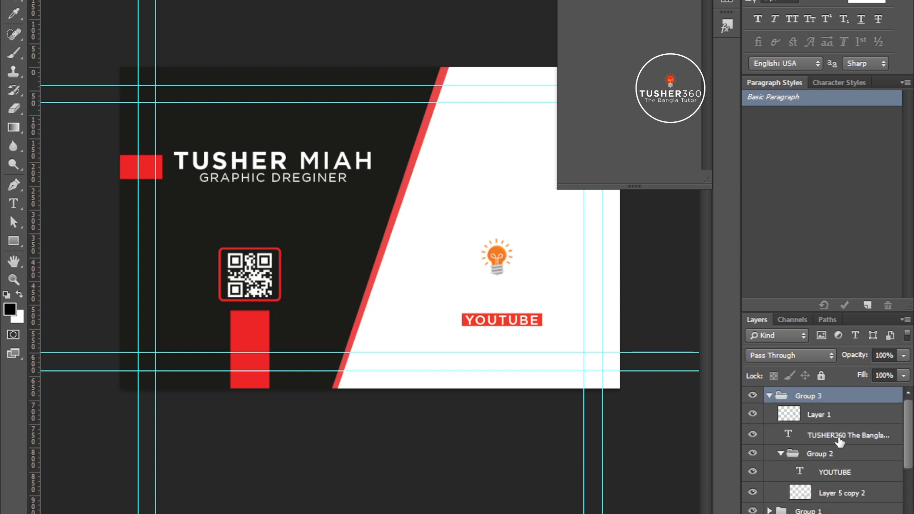
click(839, 439)
key(t)
click(866, 1)
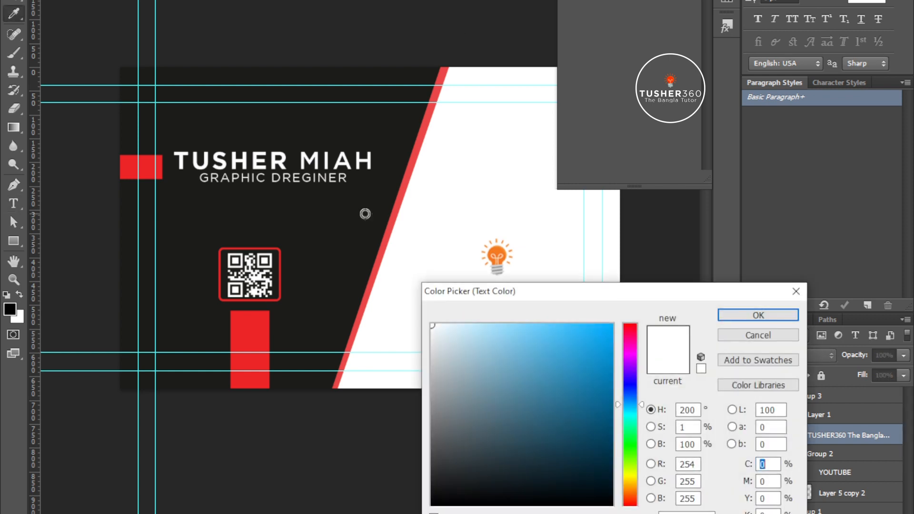
click(247, 332)
click(759, 316)
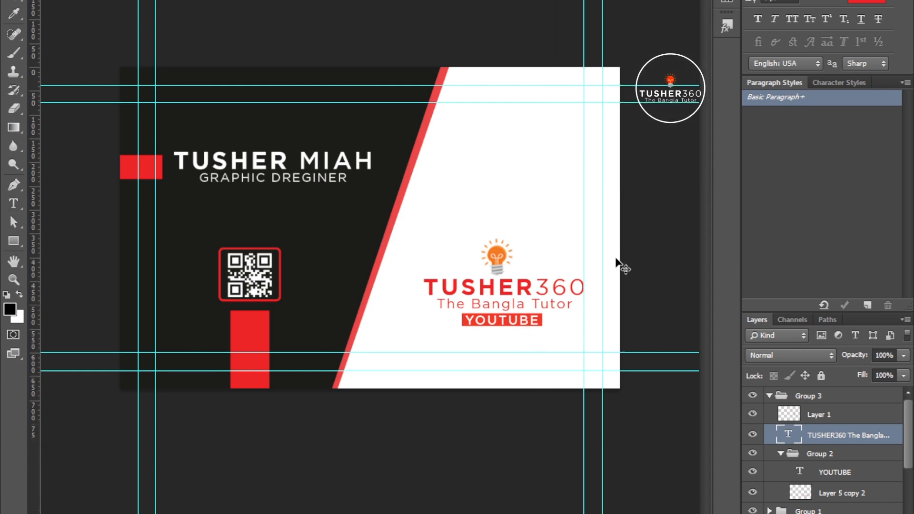
key(Tab)
key(ctrl+t)
key(Return)
key(Tab)
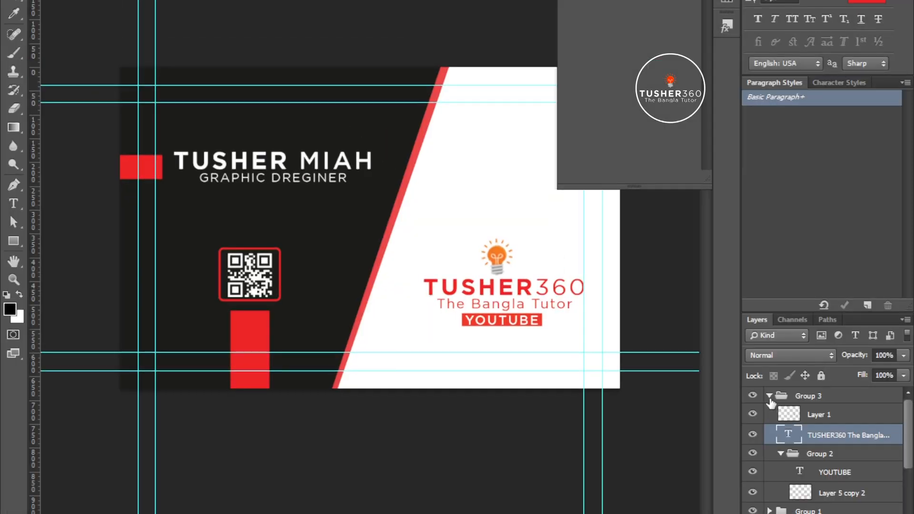
Step: Scale the whole logo group down slightly and move it higher within the white area
click(769, 397)
key(ctrl+t)
drag(531, 301, 520, 273)
drag(565, 293, 557, 294)
drag(525, 261, 524, 249)
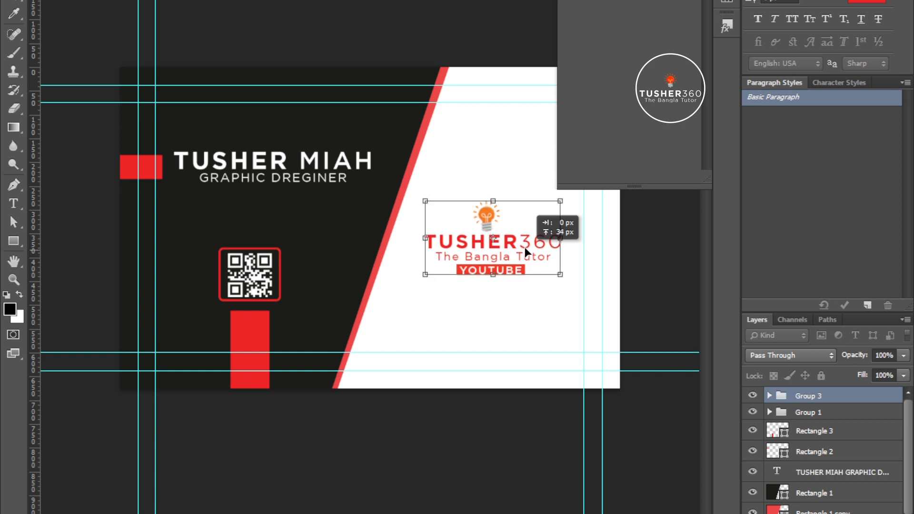
key(Return)
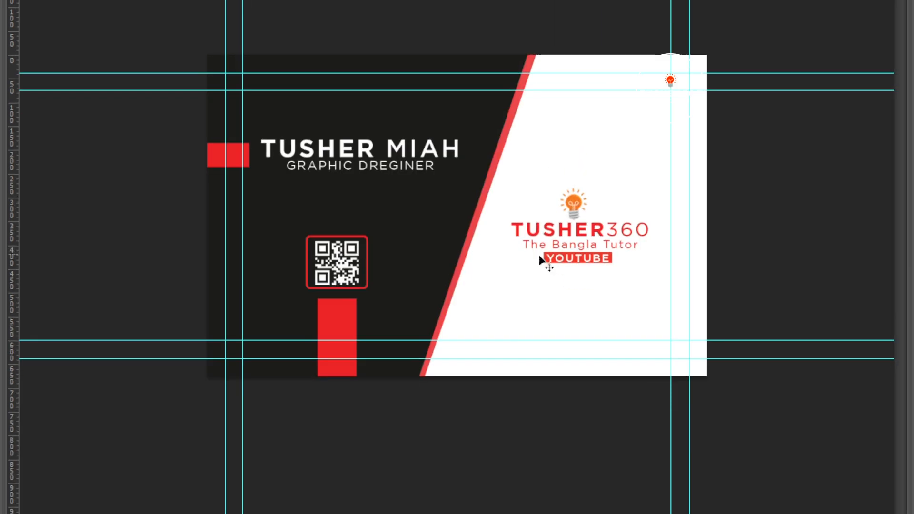
Step: Fine-tune the logo group's position, shifting it slightly up and toward the card's outer edge
click(599, 244)
drag(598, 232, 600, 226)
key(Down)
key(Down)
key(Down)
key(Down)
key(Down)
key(Down)
key(Return)
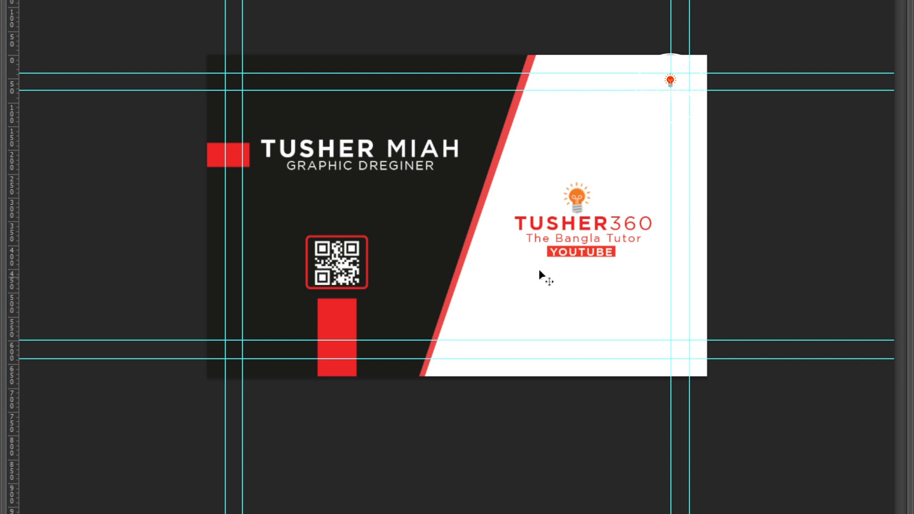
Step: Copy the contact group with phone, e-mail and icons from the earlier card to below the logo, keeping existing pixels for missing fonts
key(Tab)
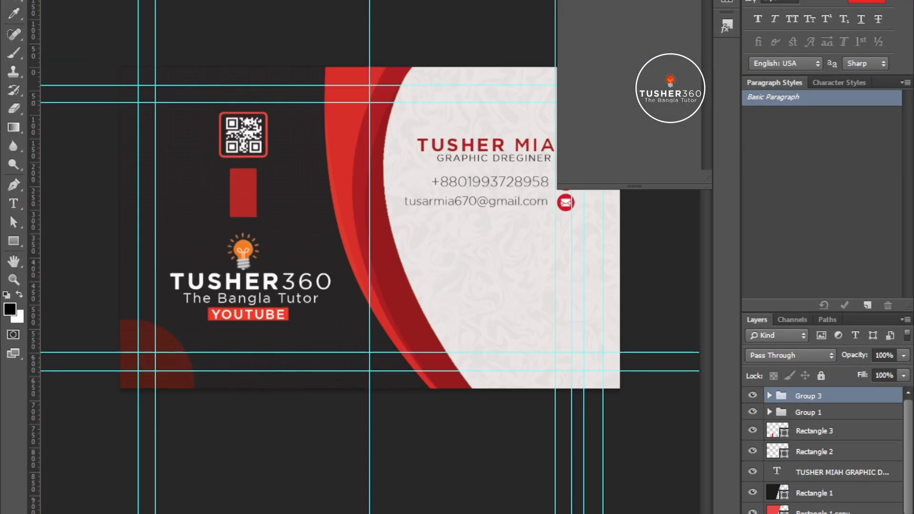
key(ctrl+[)
key(ctrl+[)
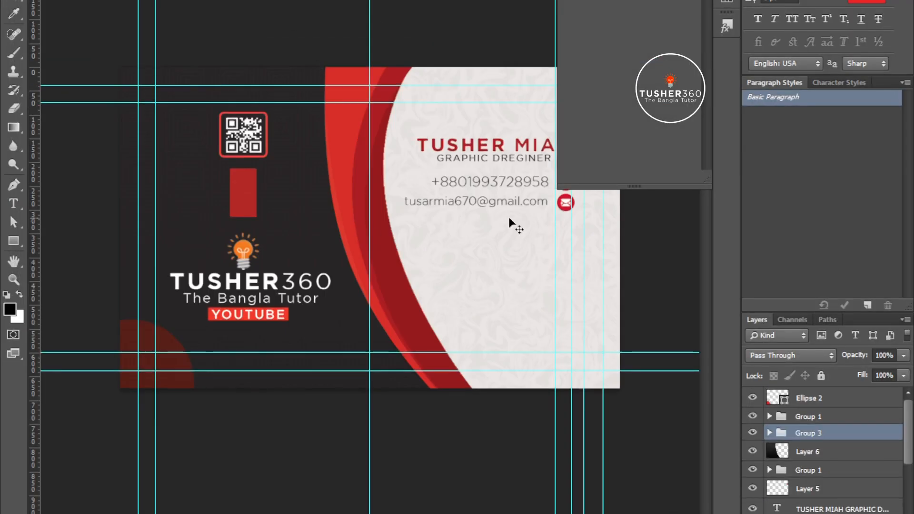
key(alt+])
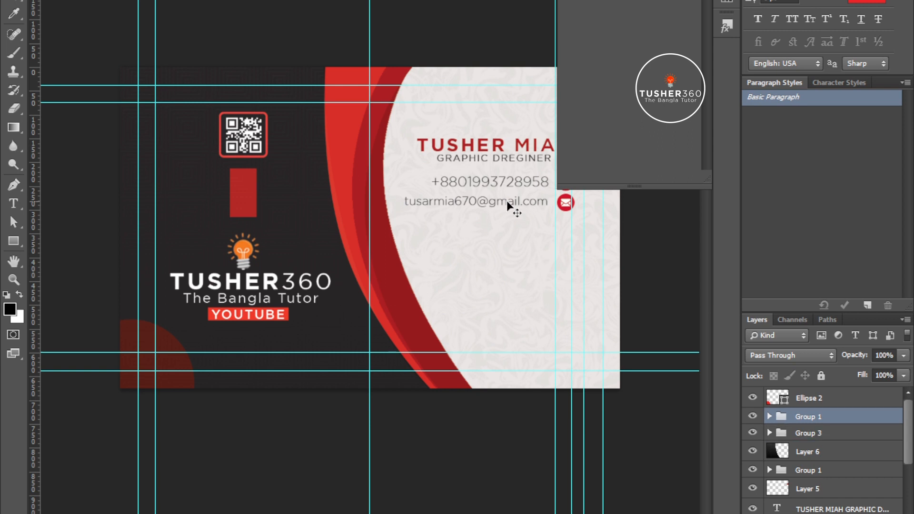
click(752, 417)
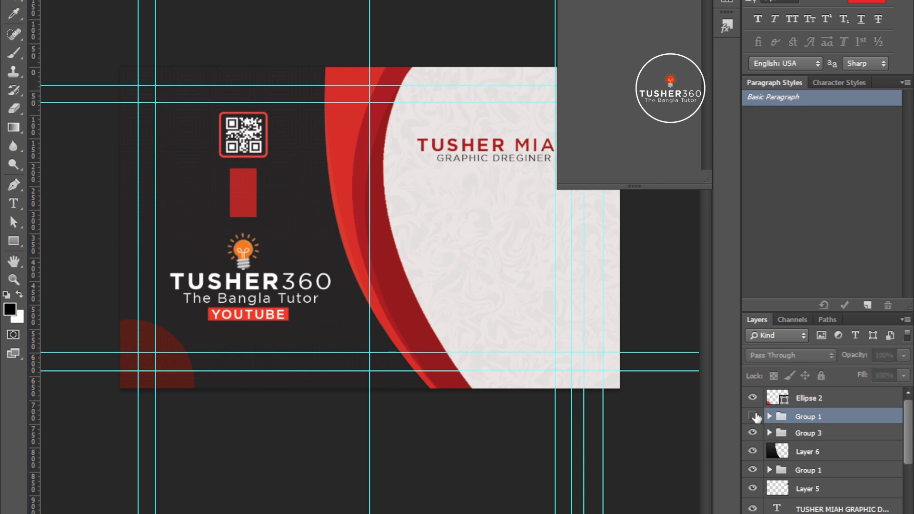
click(752, 417)
drag(489, 181, 350, 33)
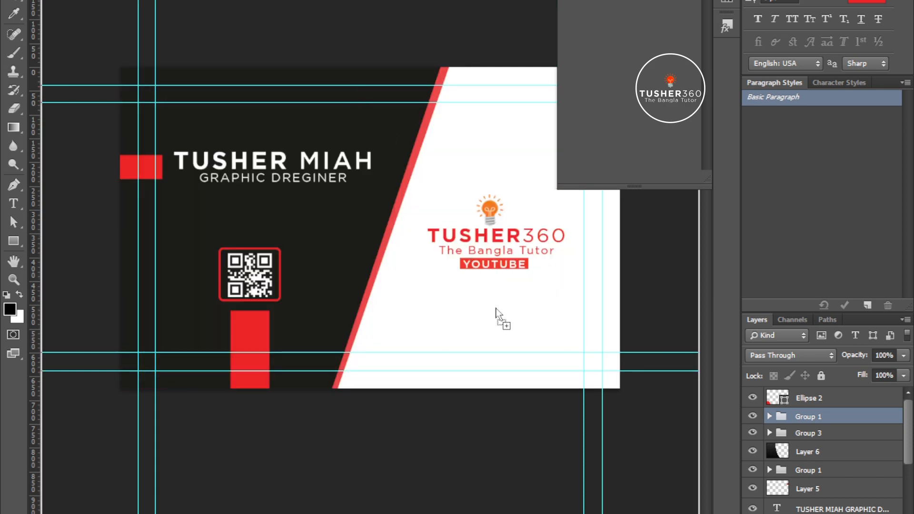
drag(526, 329, 527, 329)
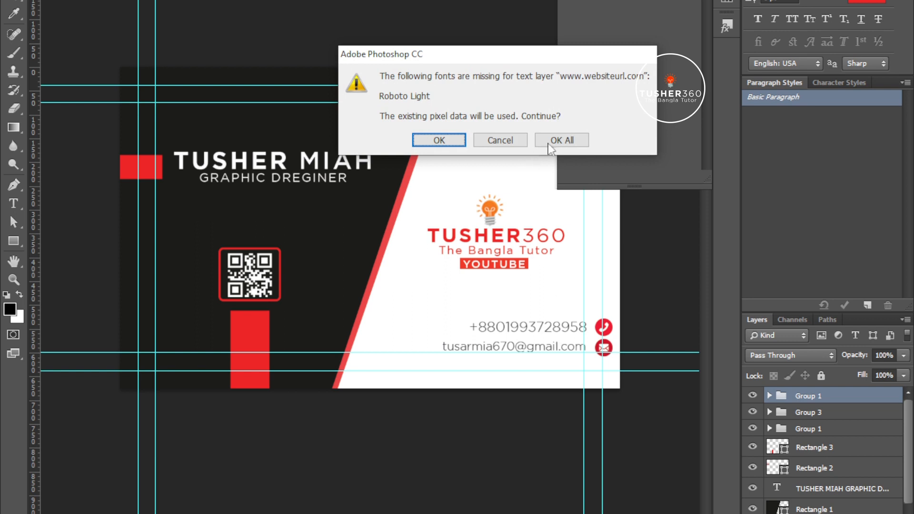
click(550, 141)
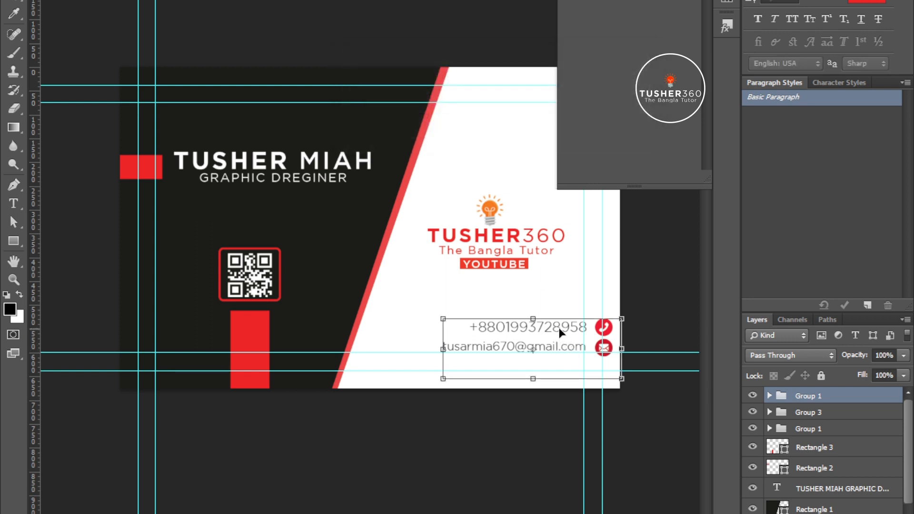
Step: Move the contact details group inward and up so it sits inside the card's margin guides below the logo
drag(559, 328, 525, 313)
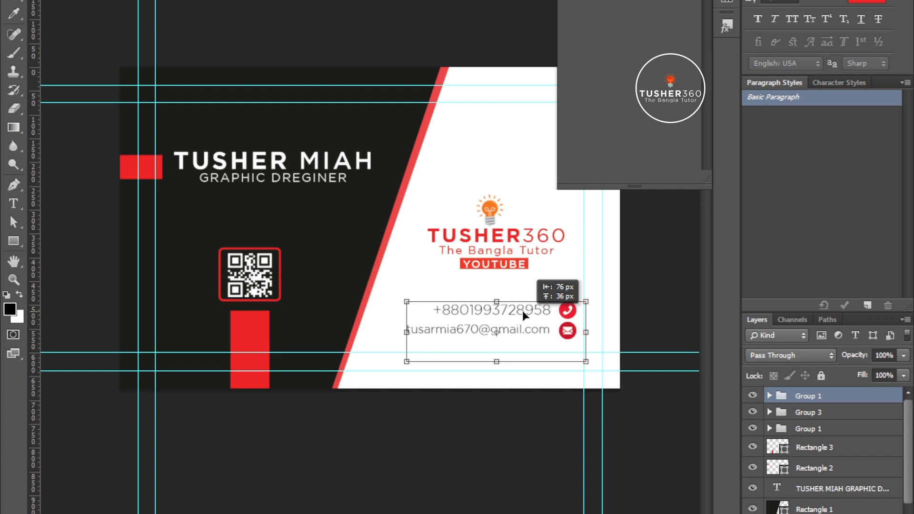
drag(523, 314, 533, 318)
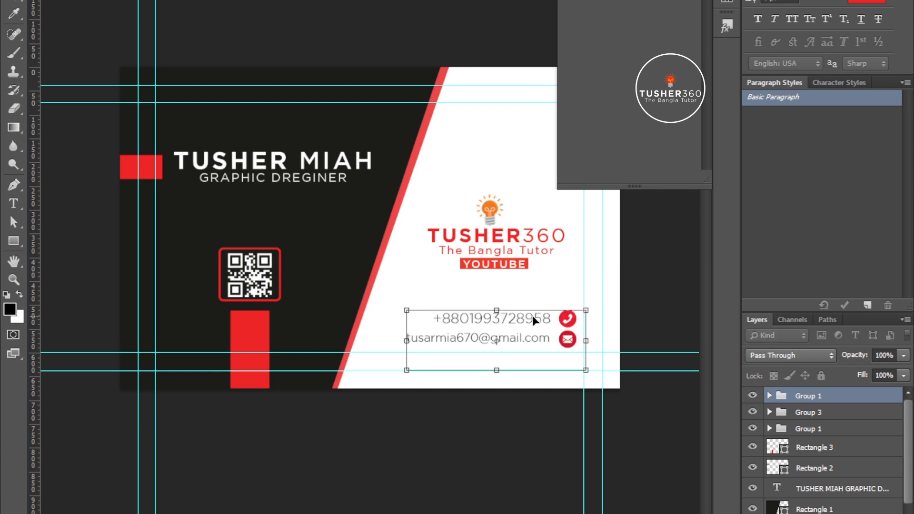
key(Return)
key(Tab)
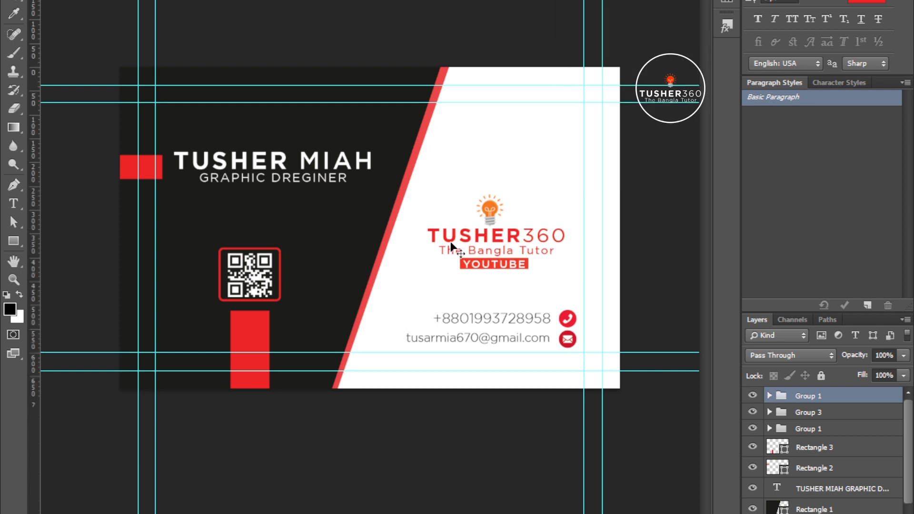
Step: Move the logo a little higher and nudge the contact details group up from the lower margin guide
mouse_move(577, 202)
mouse_down()
mouse_move(577, 183)
mouse_move(585, 187)
mouse_up()
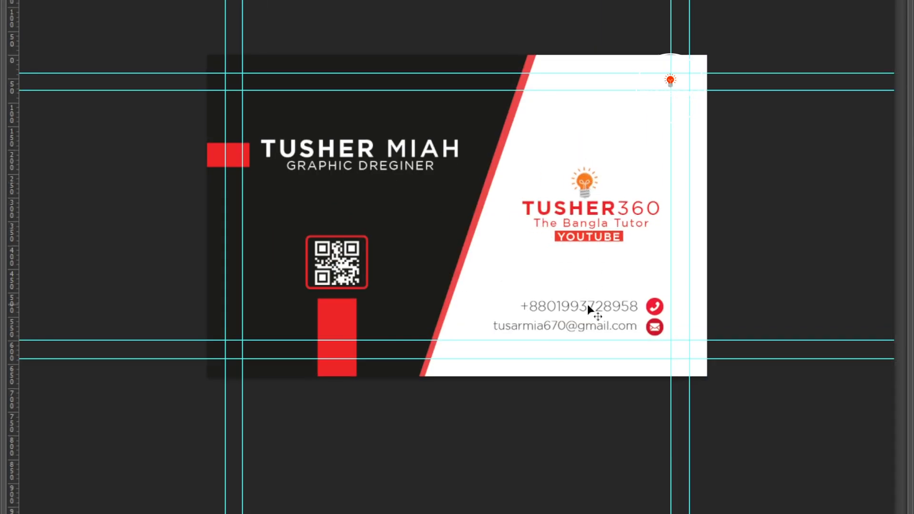
key(Up)
key(Up)
key(Up)
key(Up)
key(Up)
key(Up)
key(Up)
key(Up)
key(Up)
key(Up)
key(Up)
key(Up)
key(Up)
key(Up)
key(Up)
key(Up)
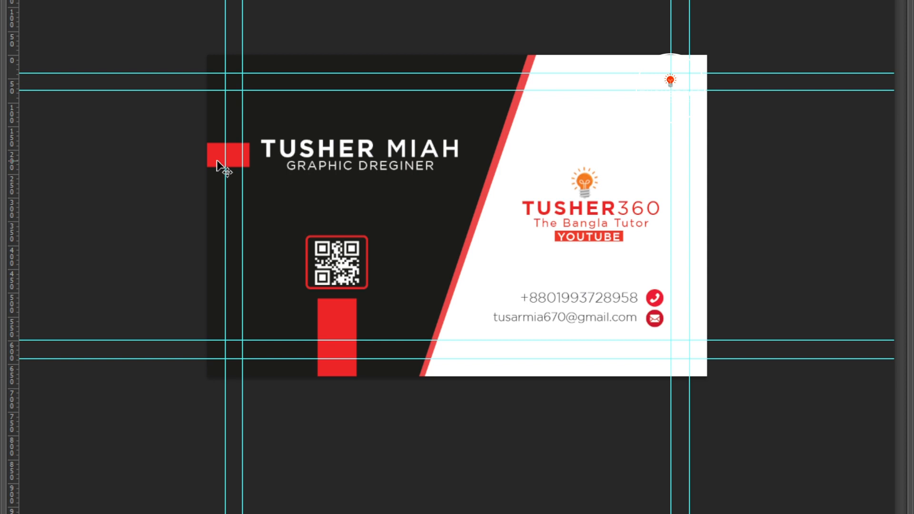
Step: Duplicate the small red block to the card's right edge beside the contact icons, aligning its inner side with the margin guide
drag(218, 160, 680, 317)
key(ctrl+plus)
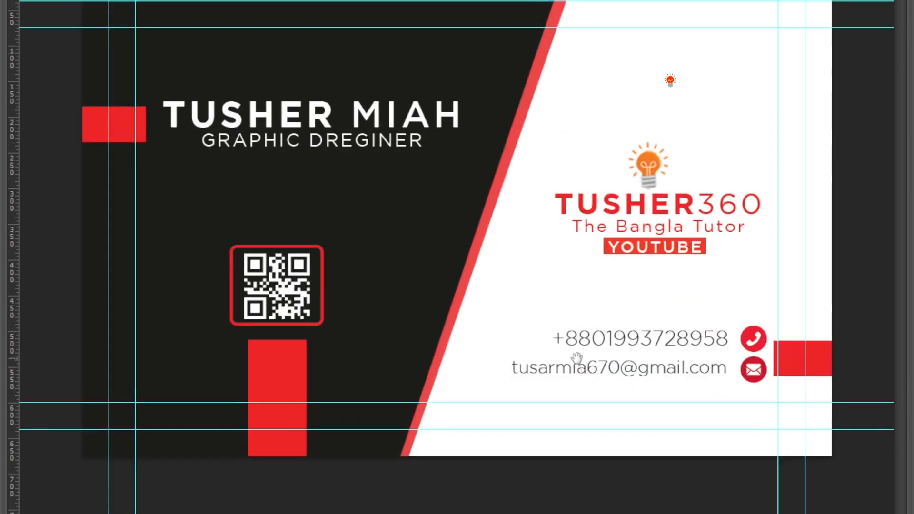
drag(573, 333, 450, 306)
key(f)
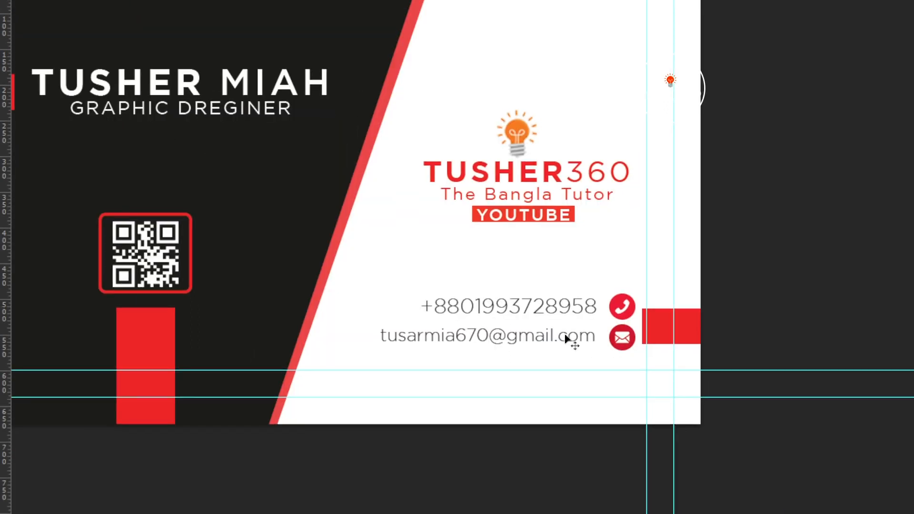
key(Up)
key(Up)
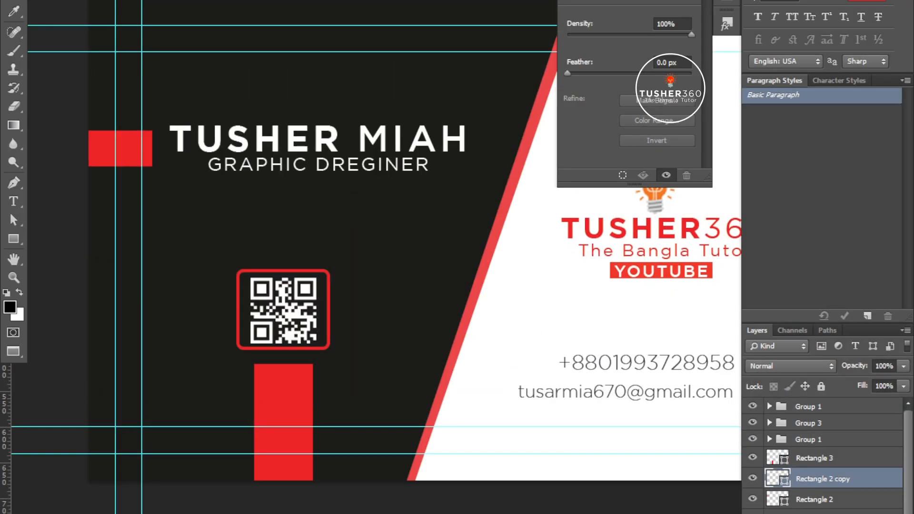
key(Tab)
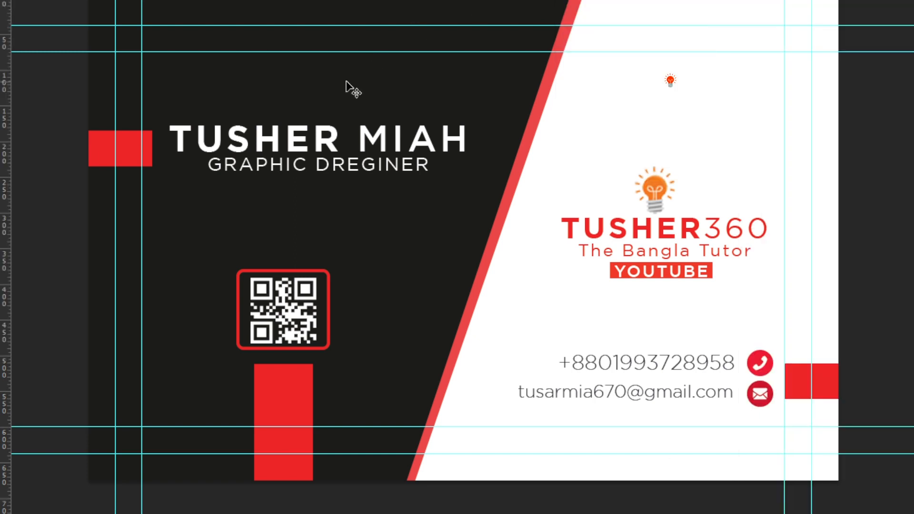
key(ctrl+minus)
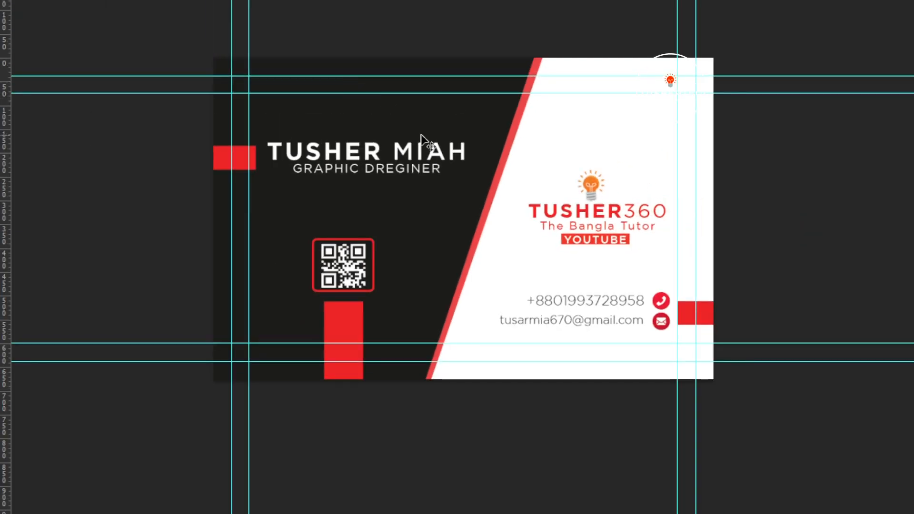
key(ctrl+plus)
key(space)
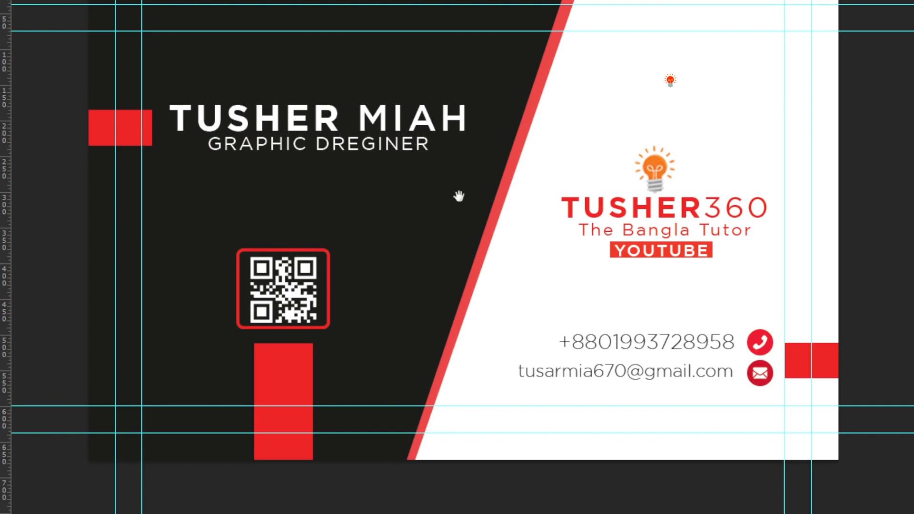
drag(648, 203, 469, 199)
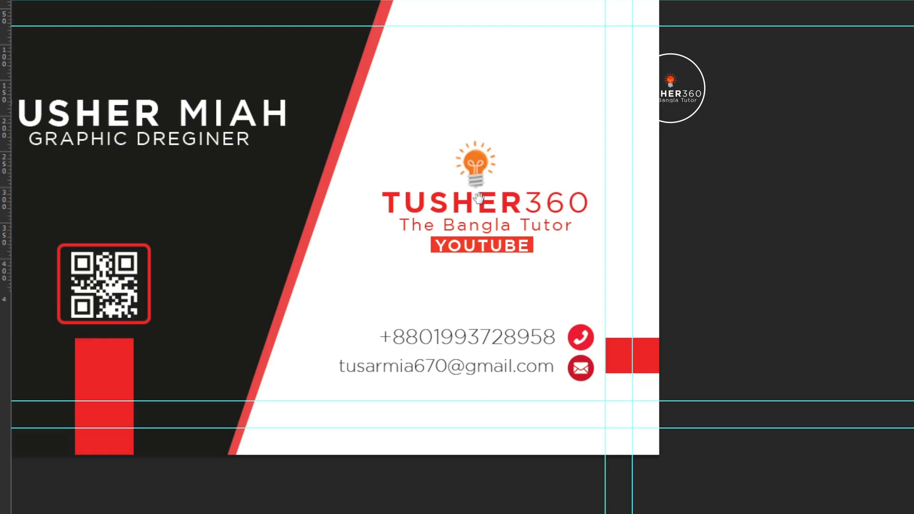
key(Tab)
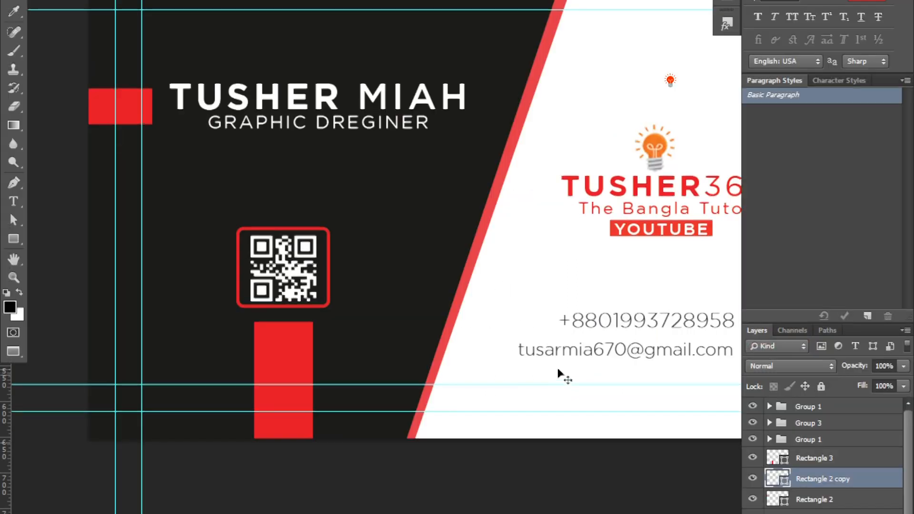
Step: Replace the phone number text in the contact details group with a different phone number
key(space)
drag(518, 302, 512, 343)
drag(710, 400, 617, 384)
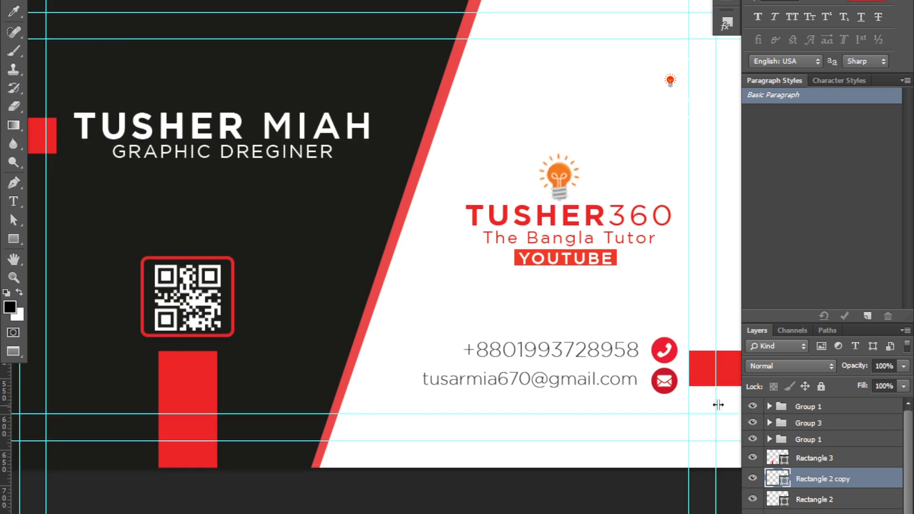
click(779, 408)
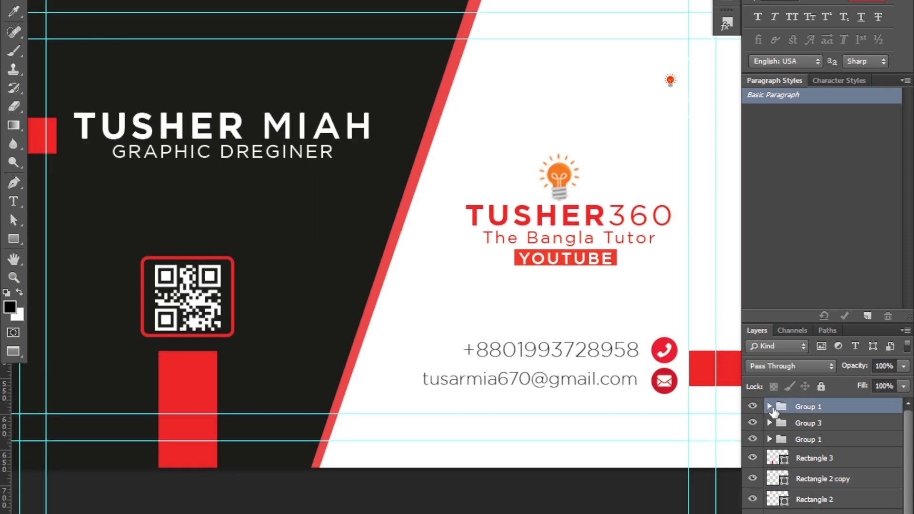
click(769, 406)
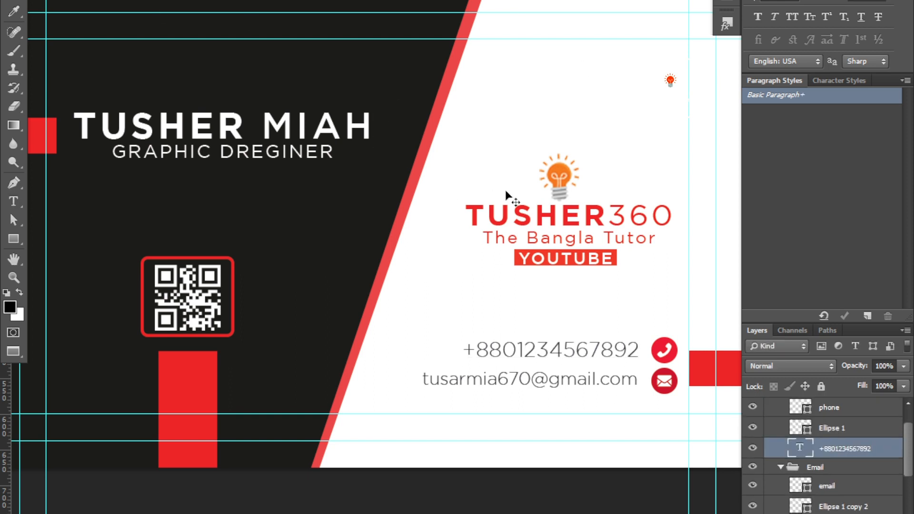
key(ctrl+minus)
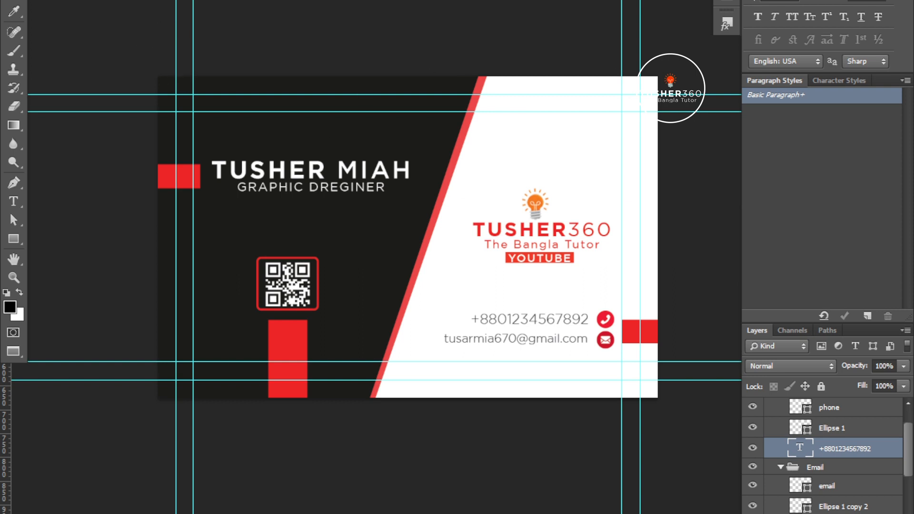
Step: Save a copy of the card in JPEG format under the file name VISITING CARD DESIGN, accepting the export options
key(alt+f)
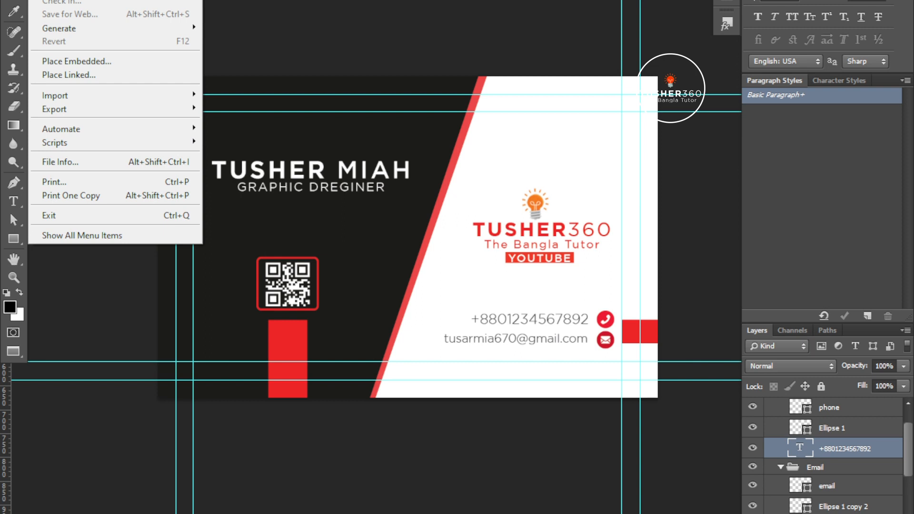
key(Escape)
key(alt+f)
key(ctrl+shift+s)
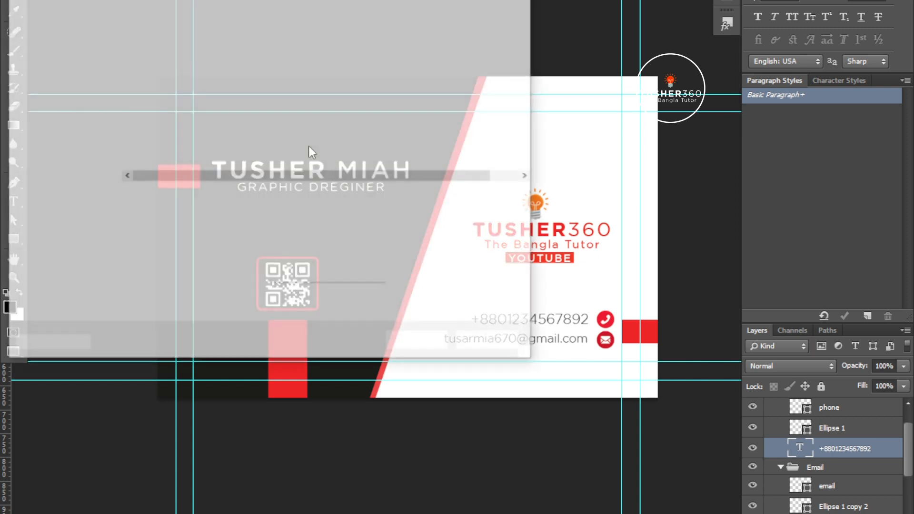
click(199, 200)
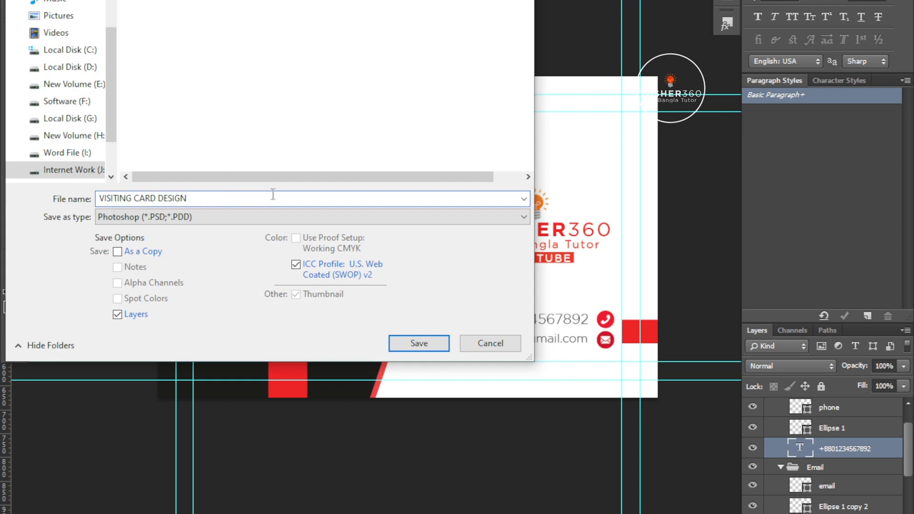
click(220, 200)
click(245, 199)
key(Tab)
key(j)
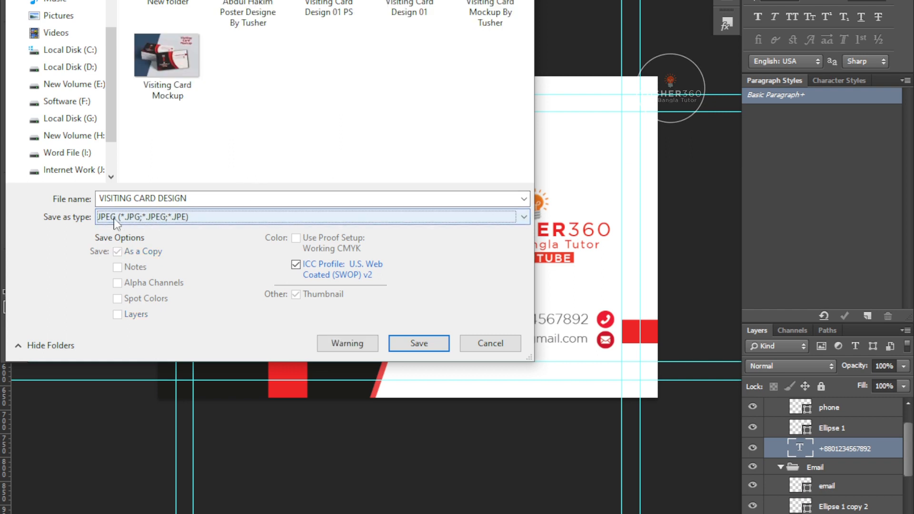
click(431, 351)
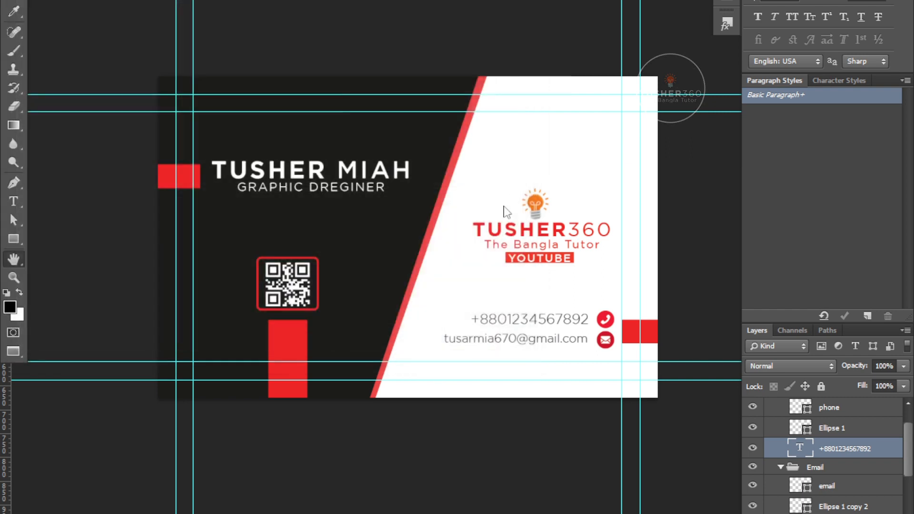
click(543, 39)
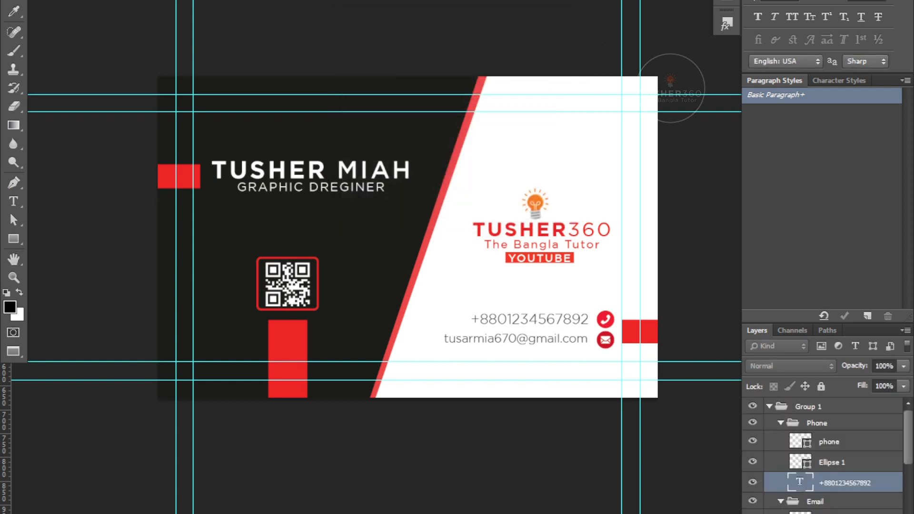